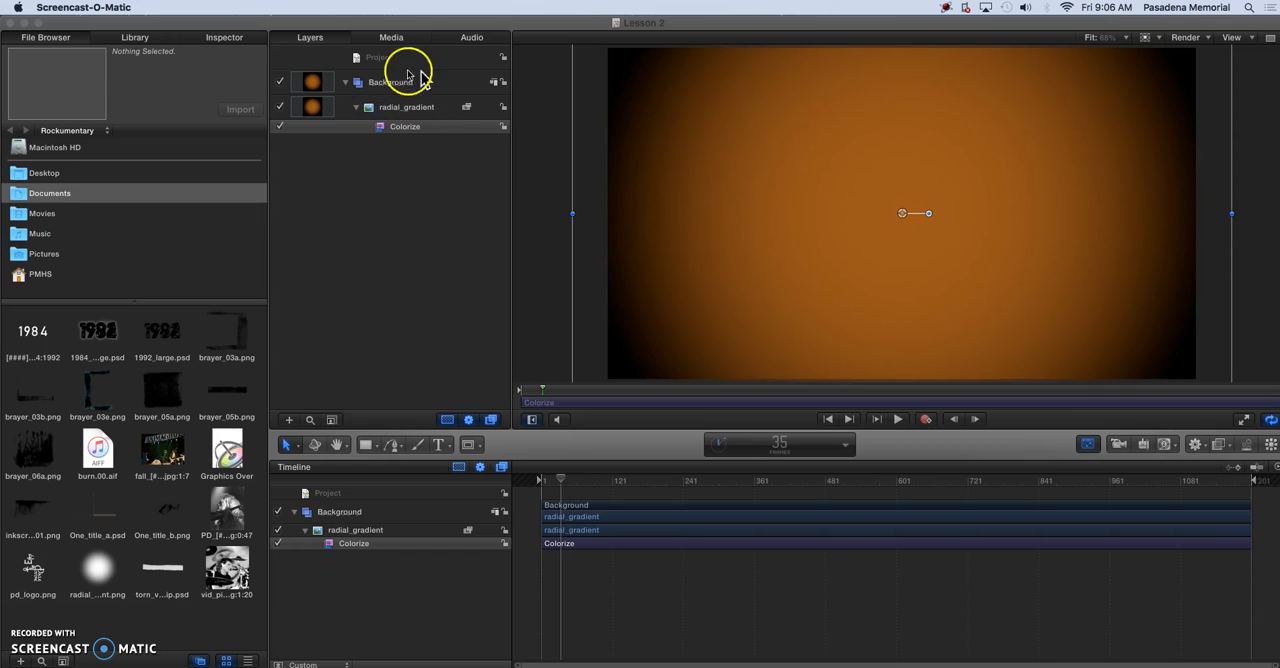
Collapse the Background group and add a new group named Title above it
click(358, 112)
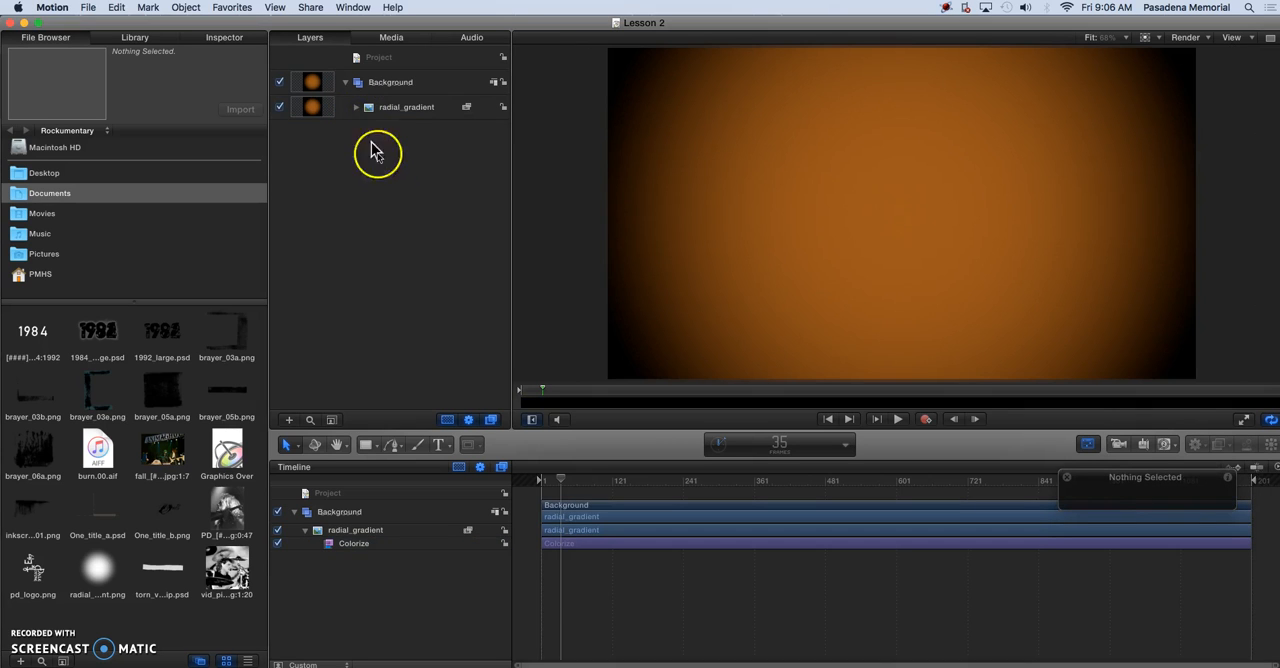
click(346, 83)
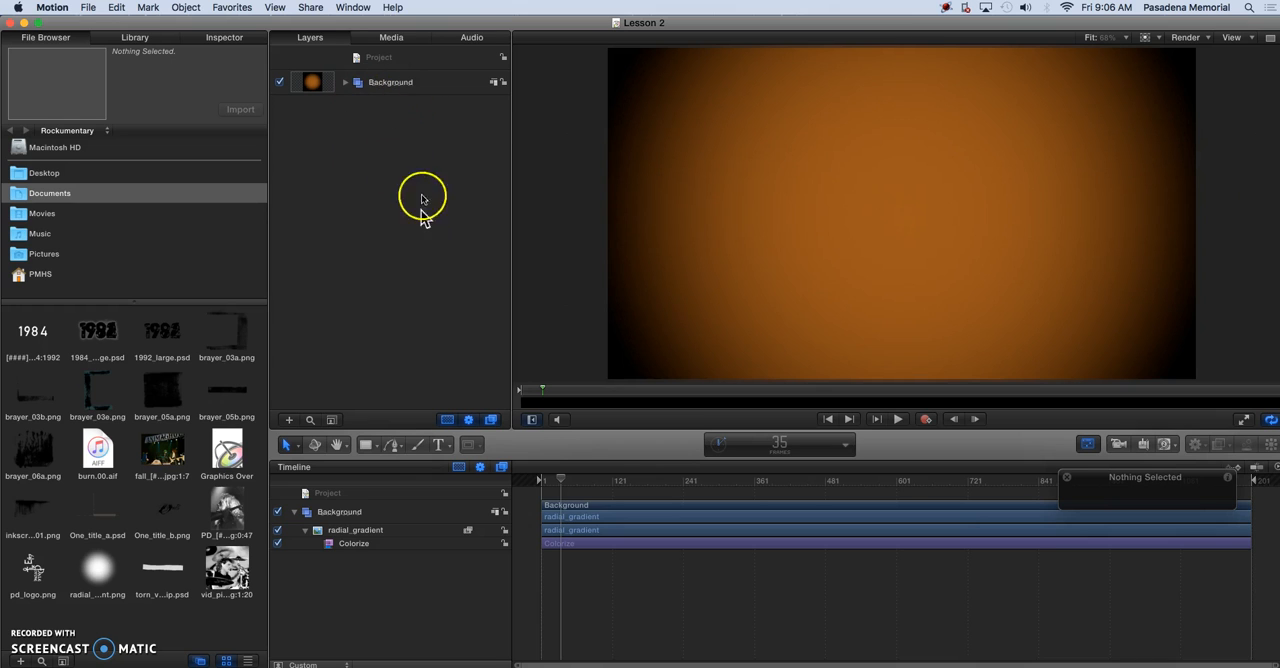
click(390, 86)
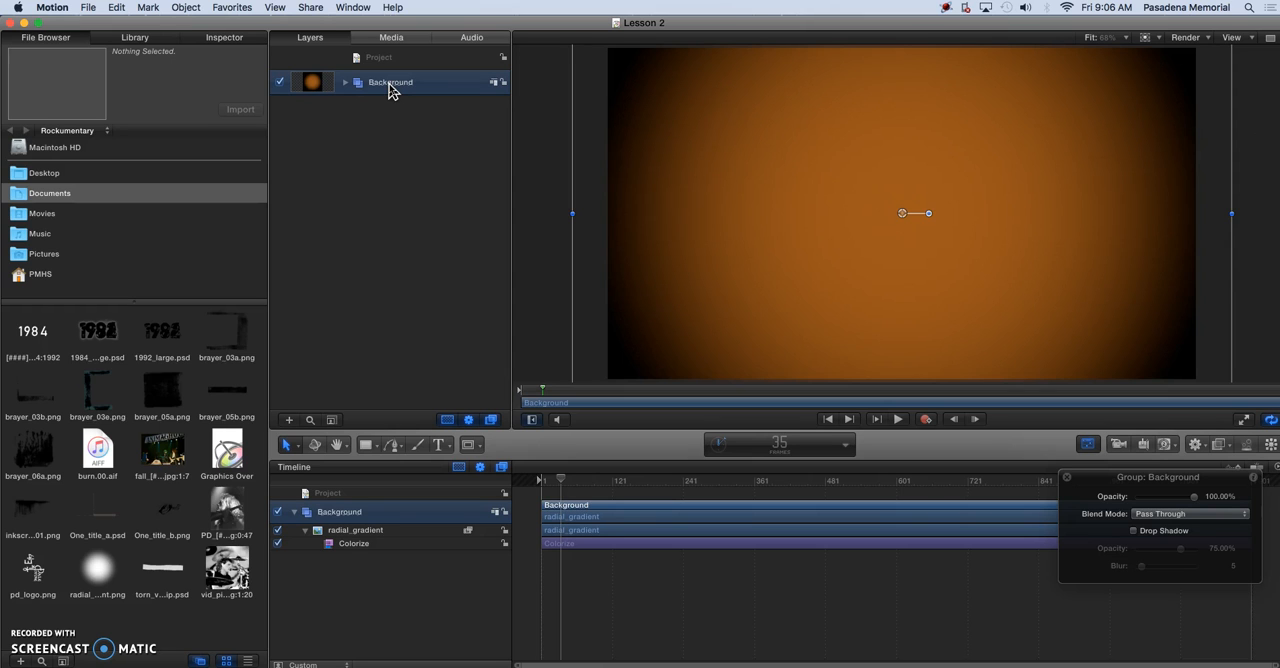
click(184, 8)
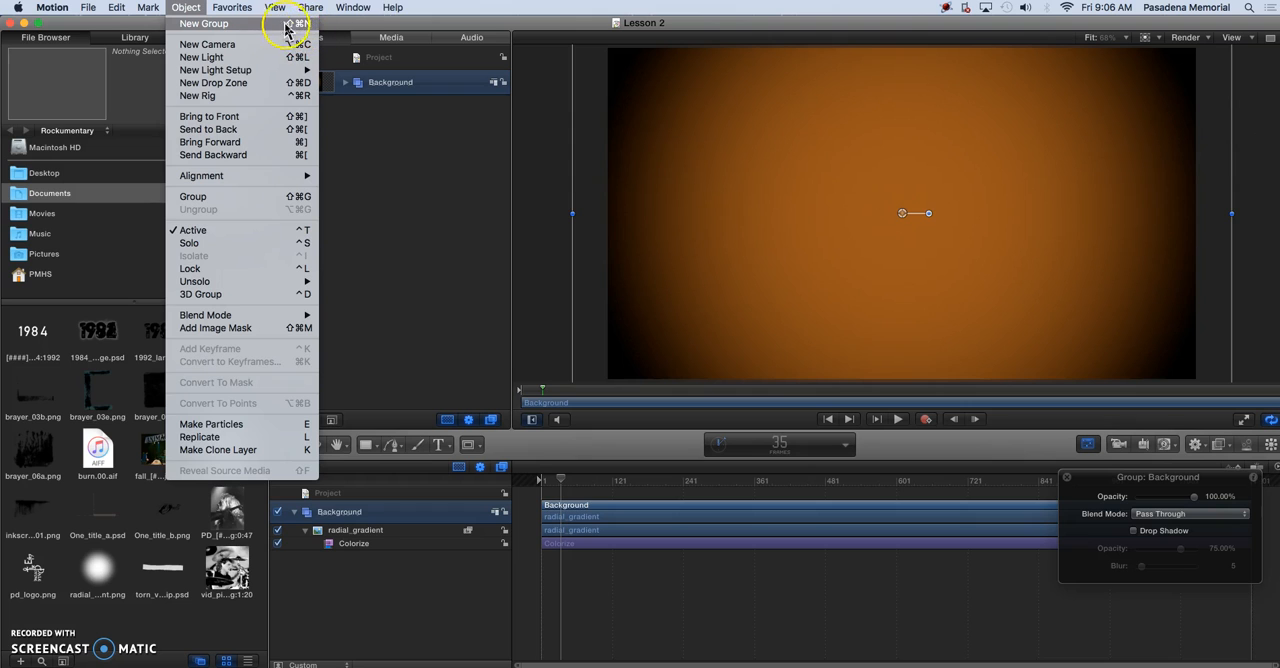
click(254, 24)
double_click(379, 84)
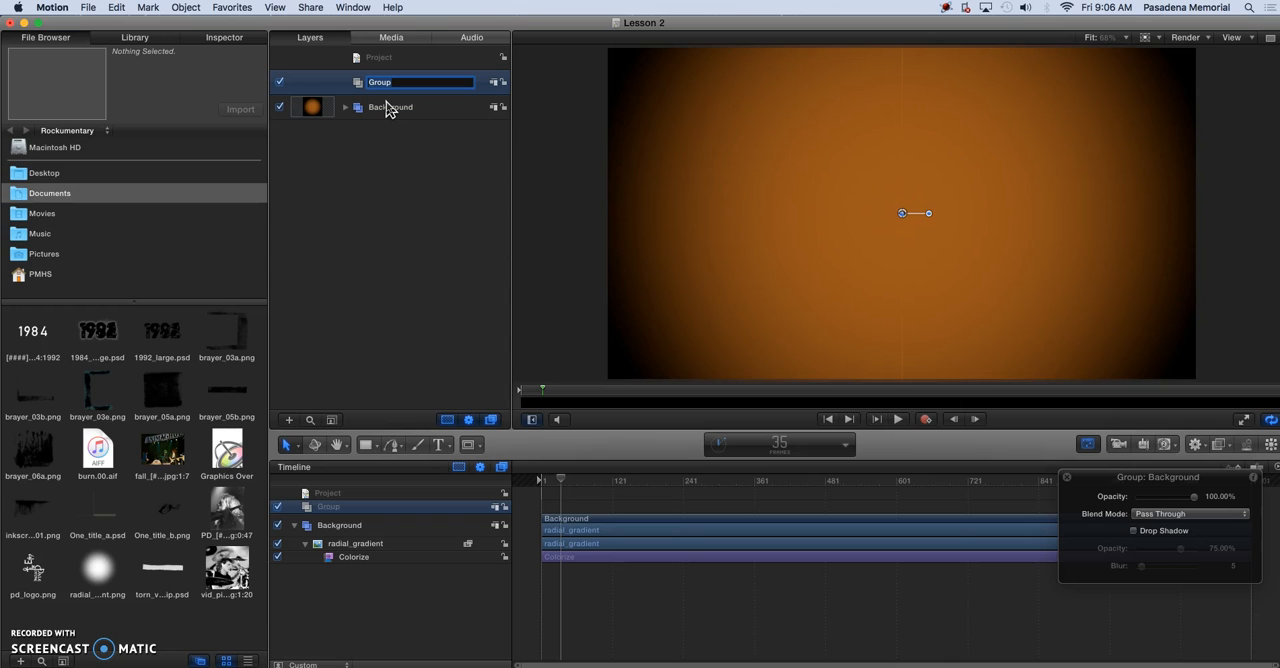
text(Title)
key(Return)
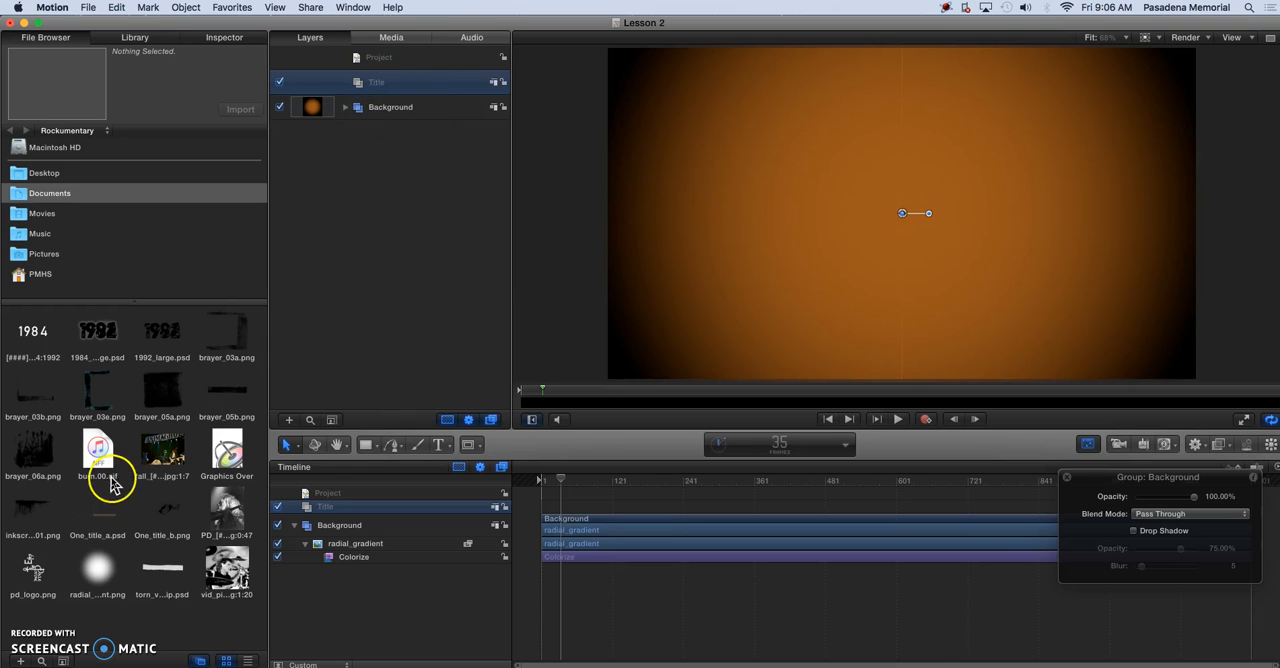
Import One_title_a.psd into the Title group with the Import All Layers option
click(99, 514)
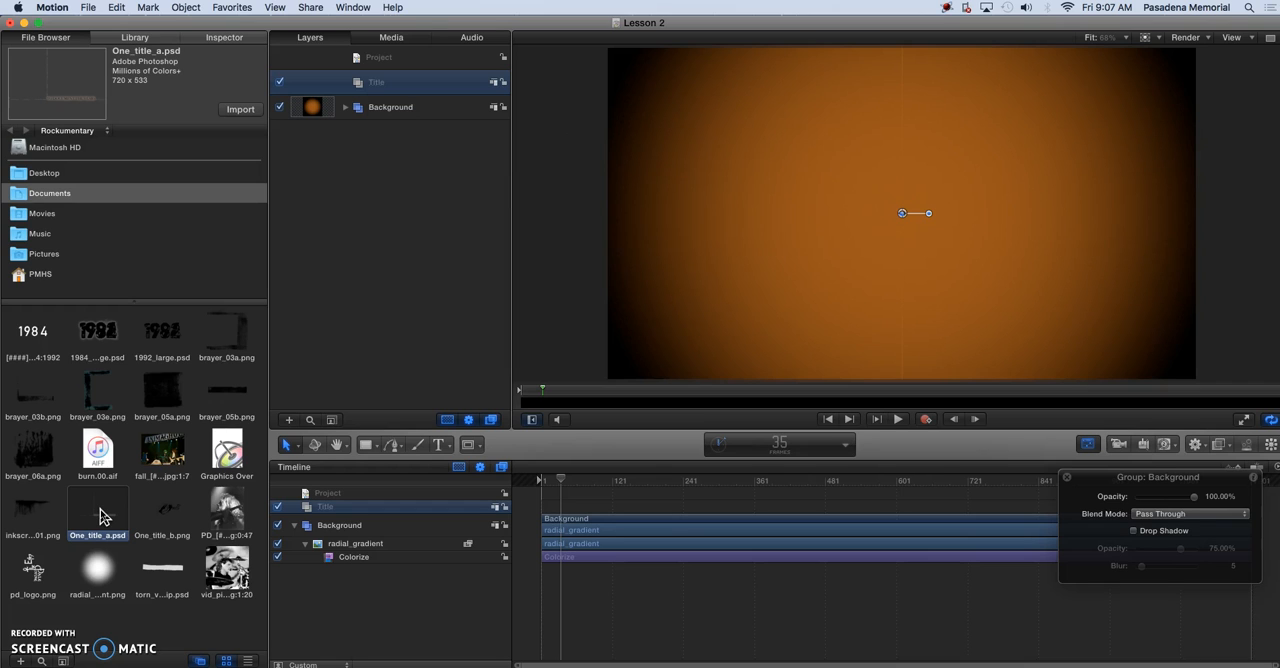
drag(103, 516, 231, 186)
drag(89, 518, 440, 94)
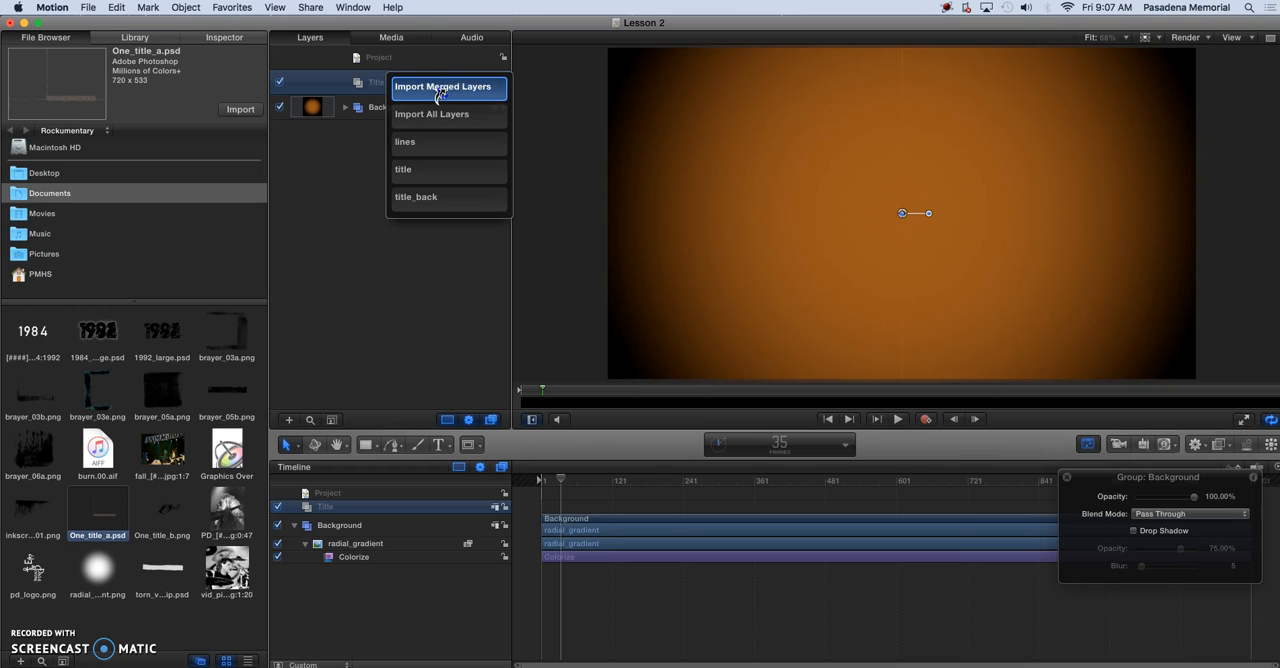
drag(440, 94, 414, 120)
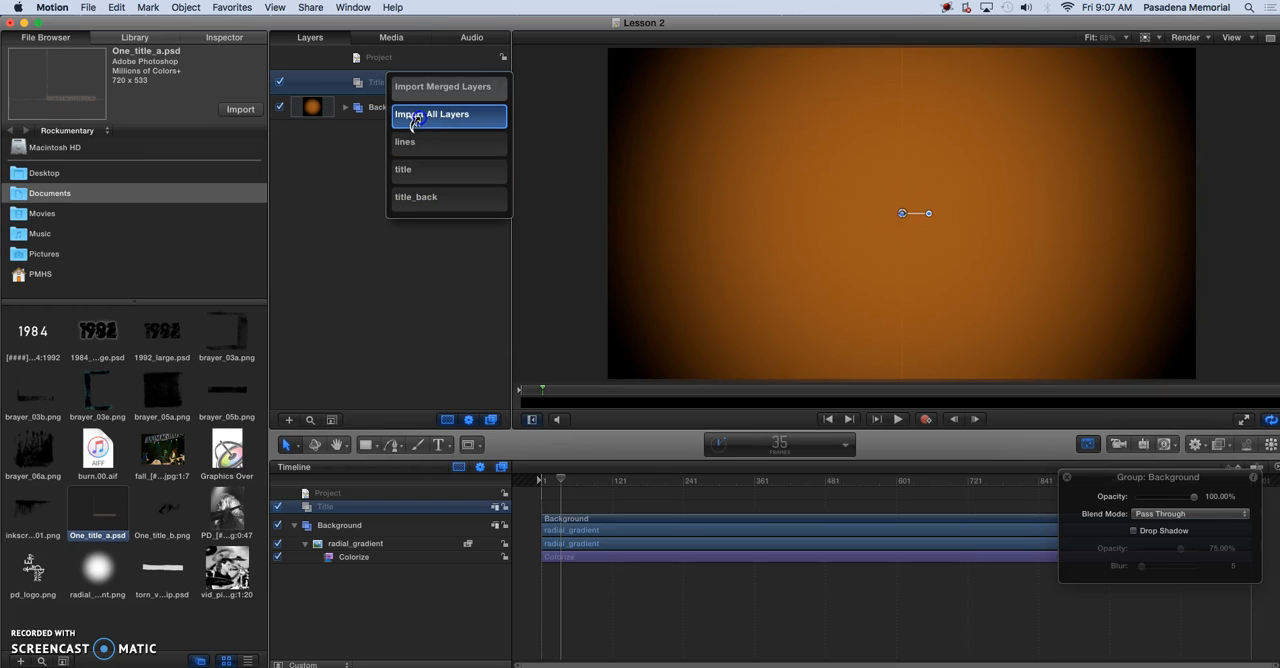
drag(414, 120, 433, 120)
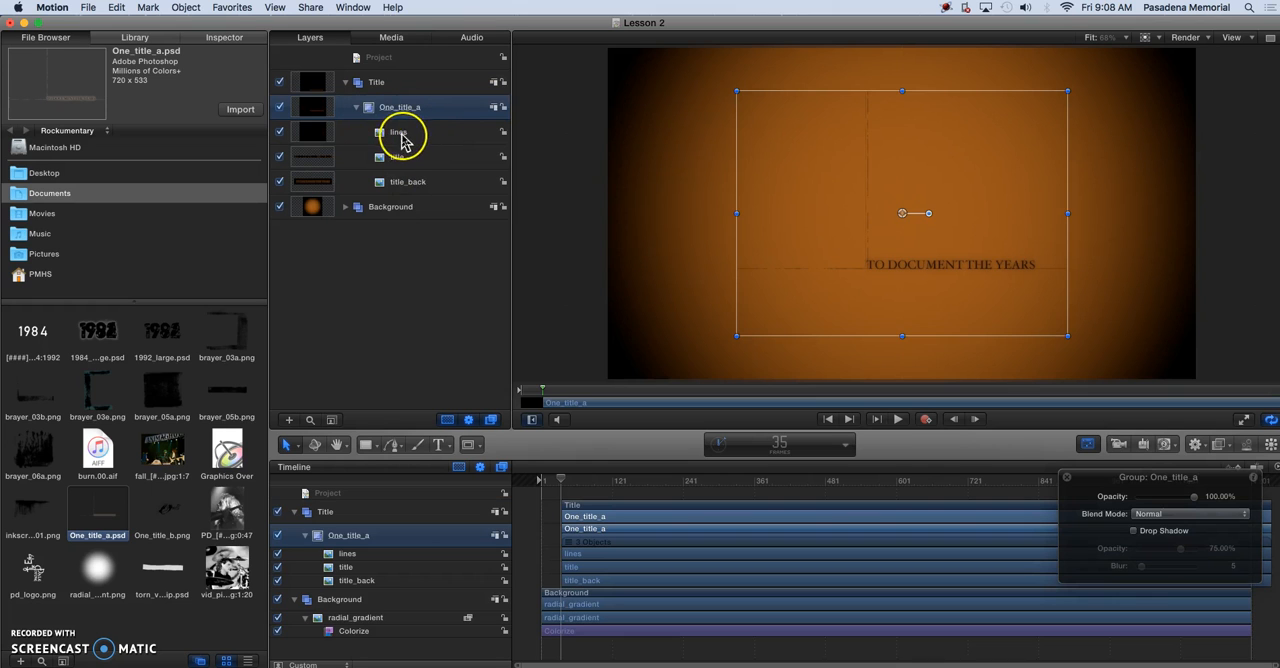
Move the lines, title and title_back layers out of the One_title_a group directly into the Title group
click(399, 133)
click(398, 160)
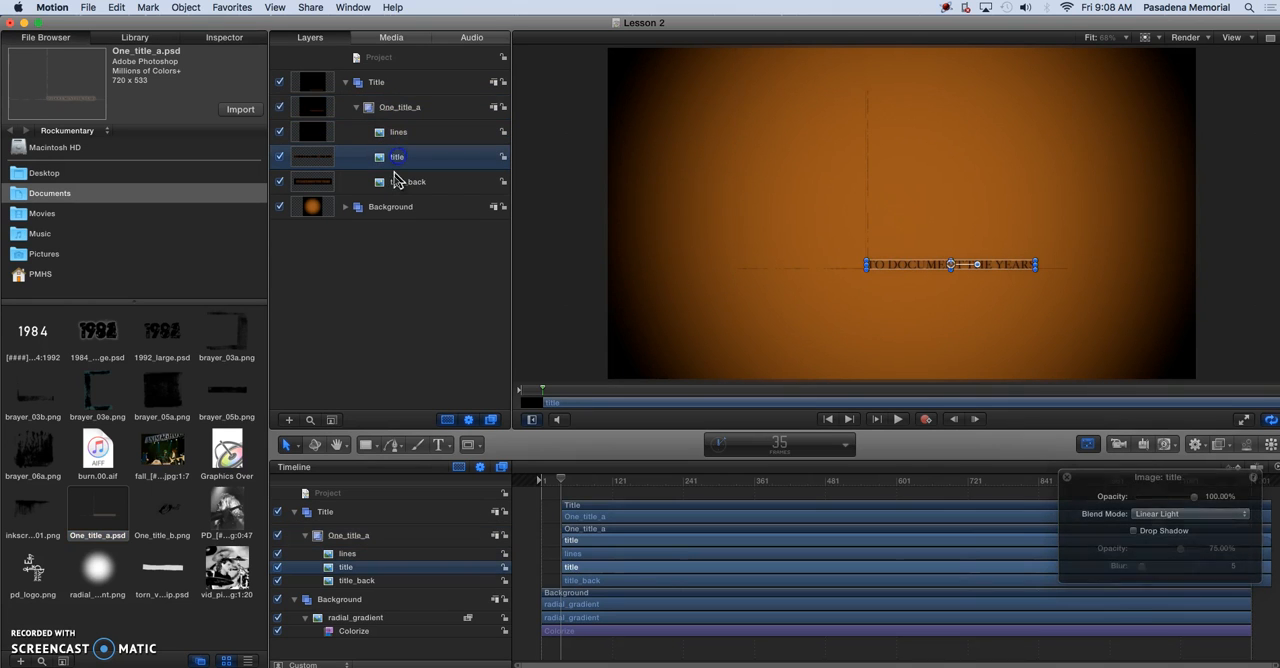
click(398, 185)
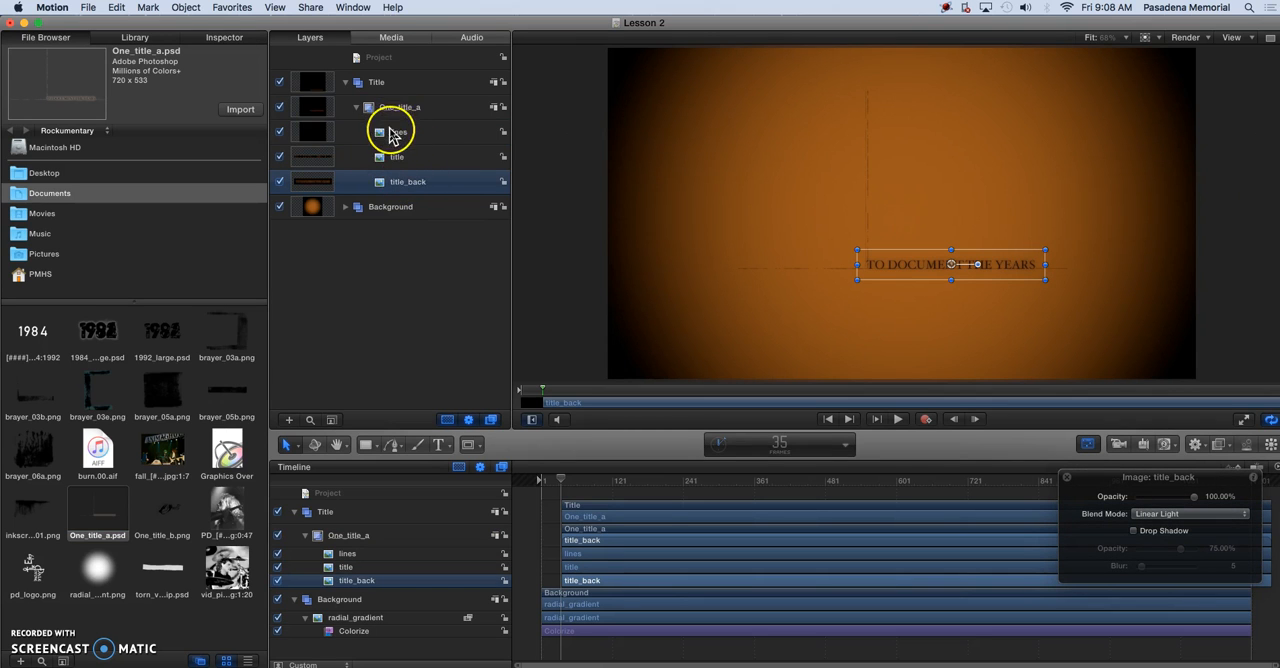
click(395, 133)
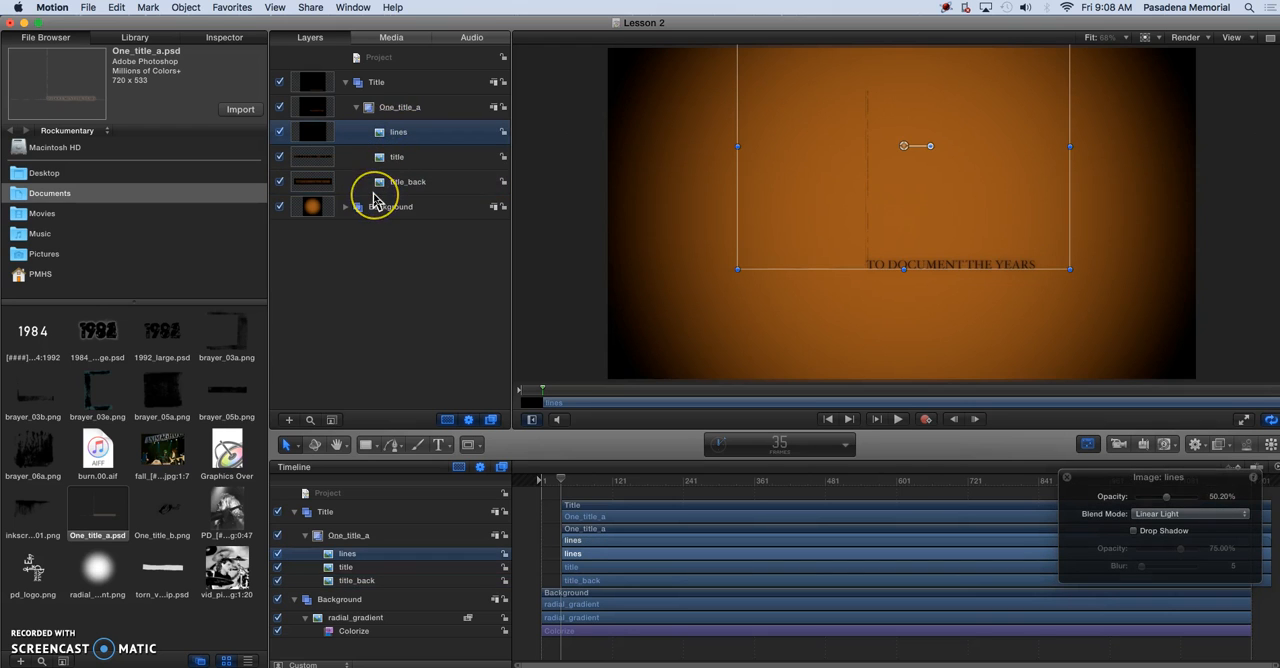
shift+click(415, 162)
shift+click(418, 184)
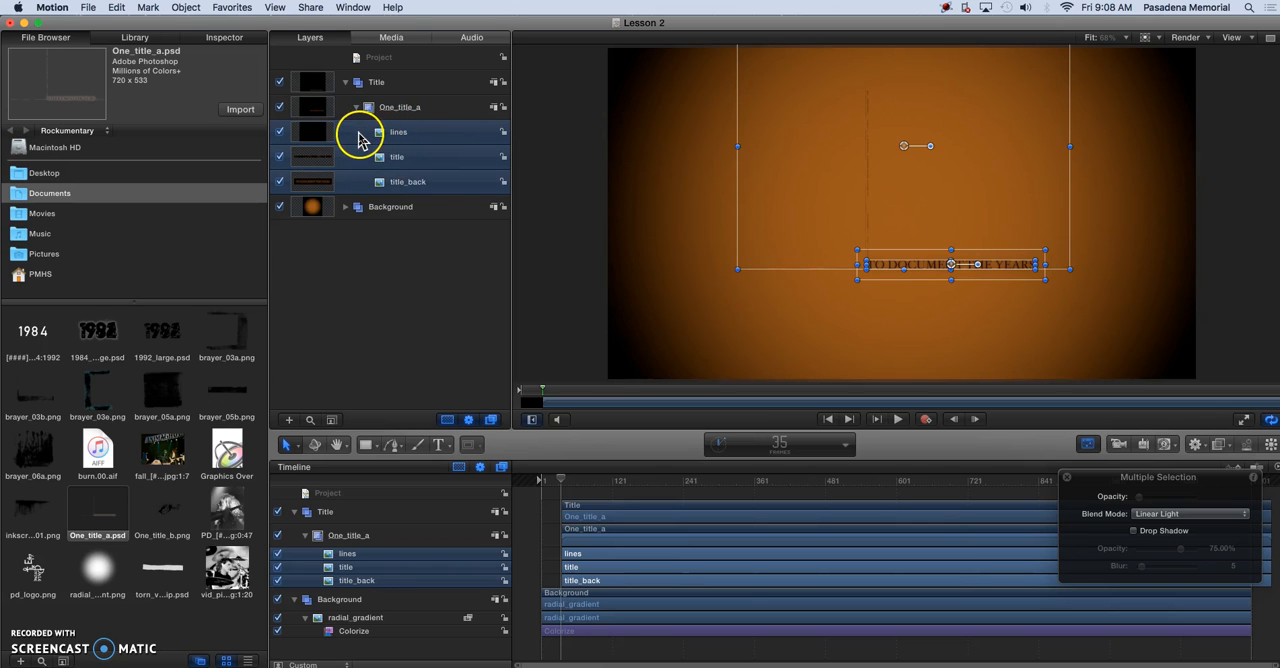
drag(358, 131, 373, 83)
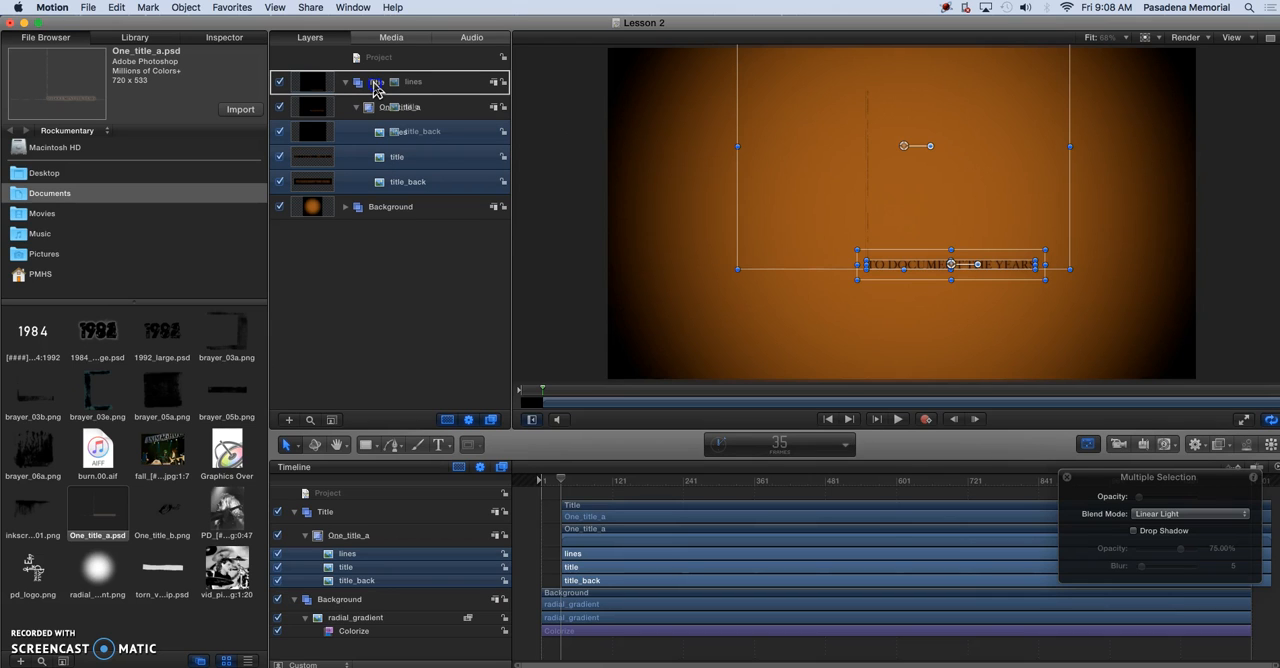
drag(377, 88, 377, 90)
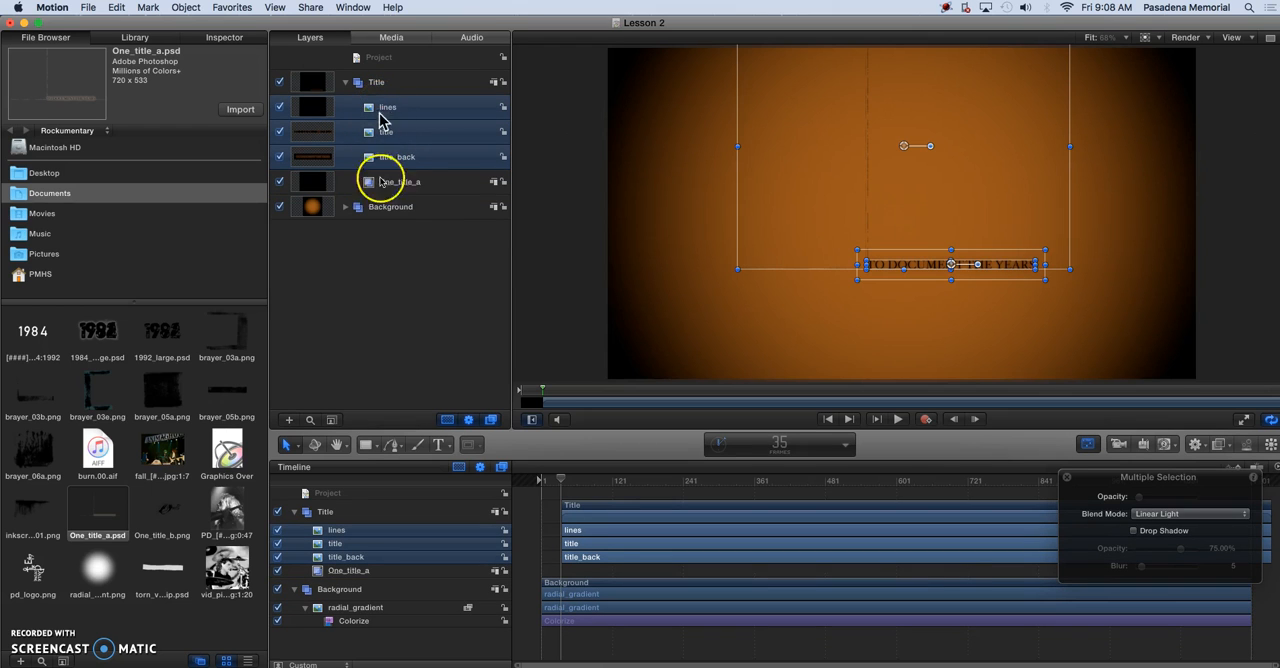
Delete the empty One_title_a group from the Title group
click(392, 190)
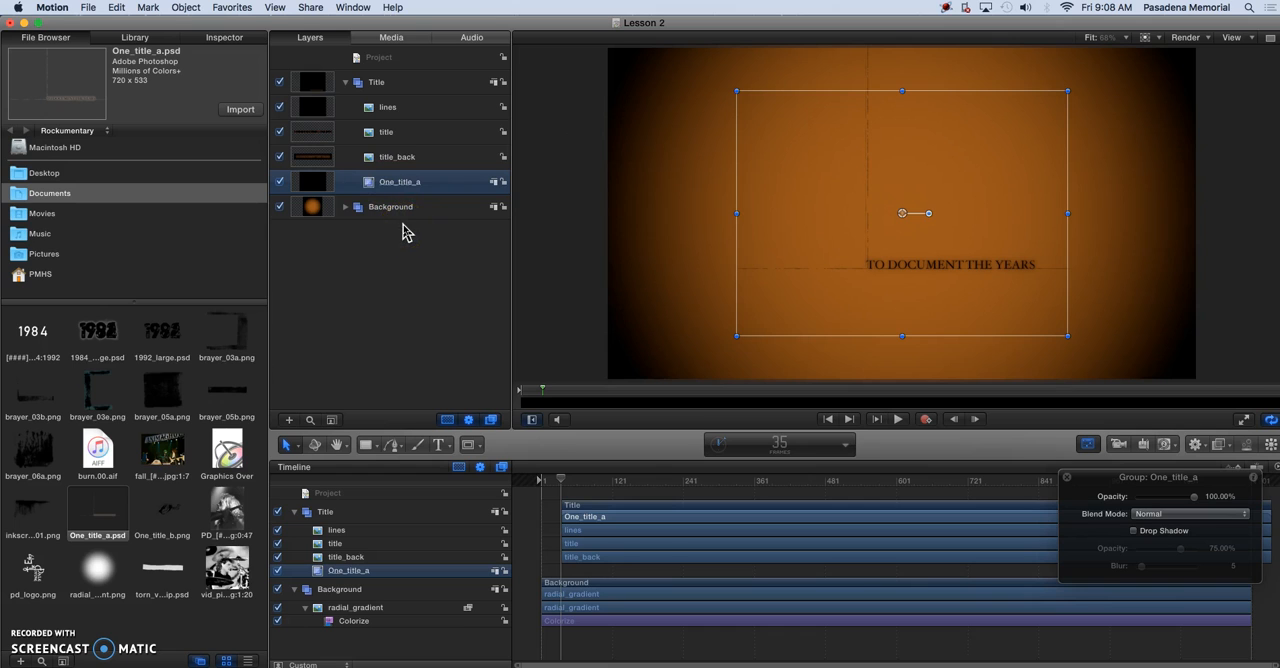
key(Delete)
click(390, 220)
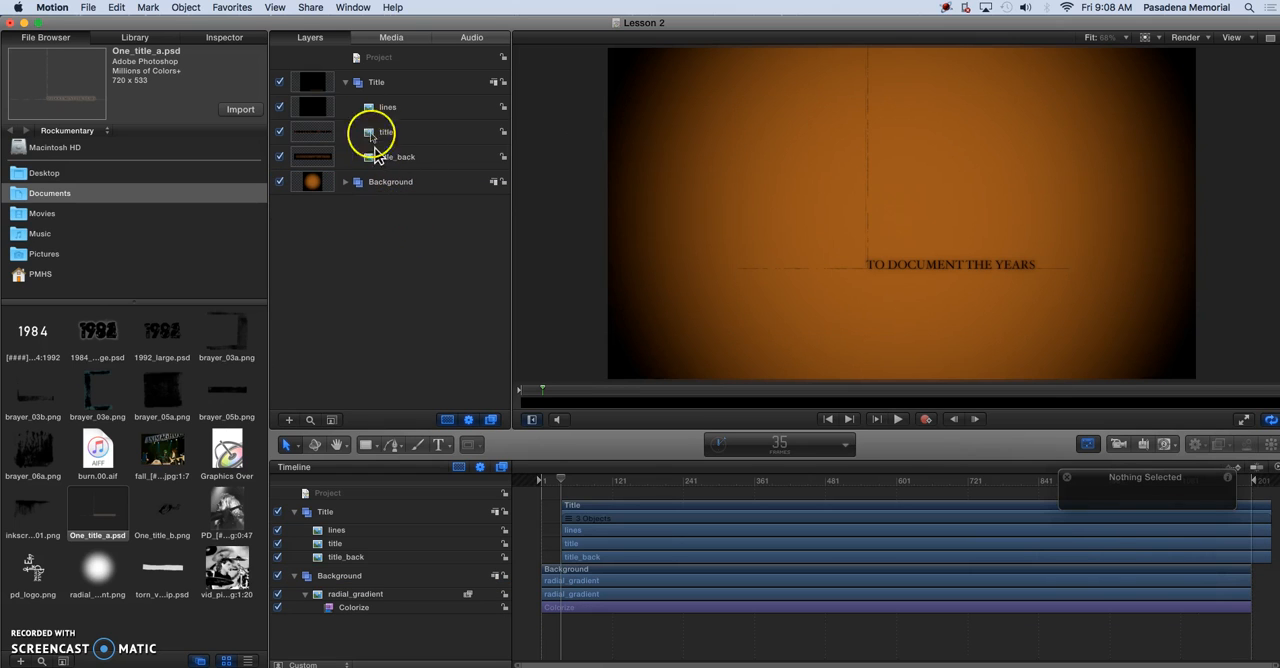
Set the scale of the whole Title group to 180% in its transform properties
click(388, 86)
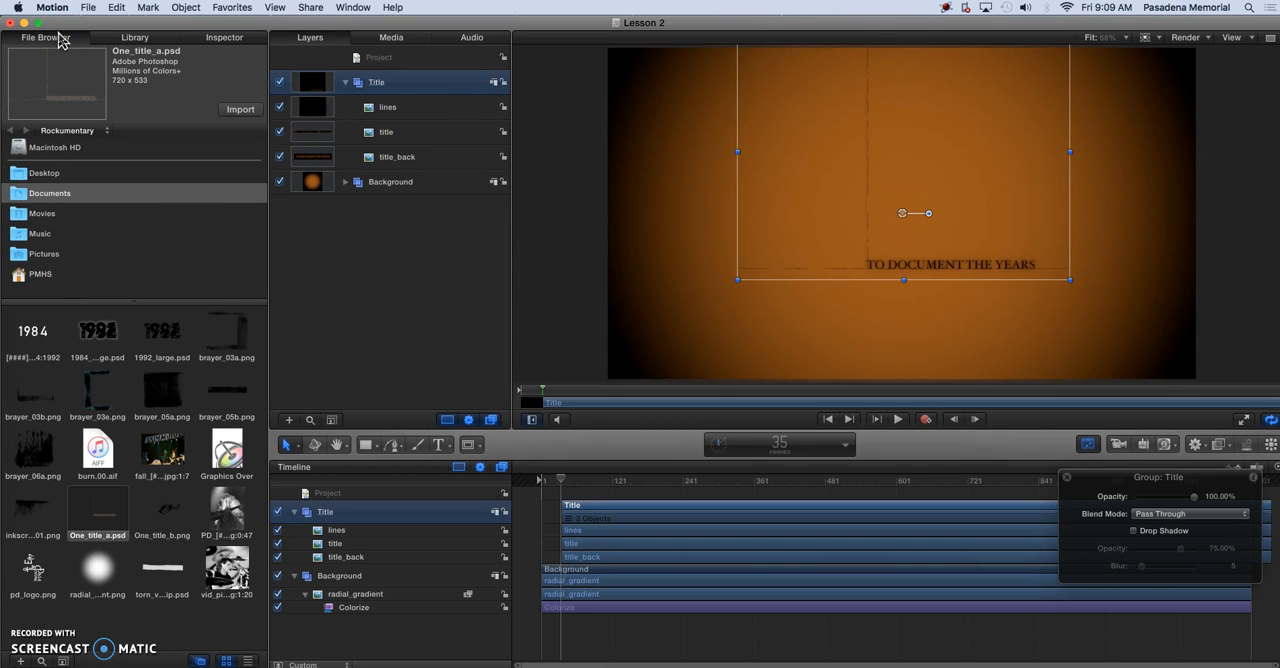
click(224, 40)
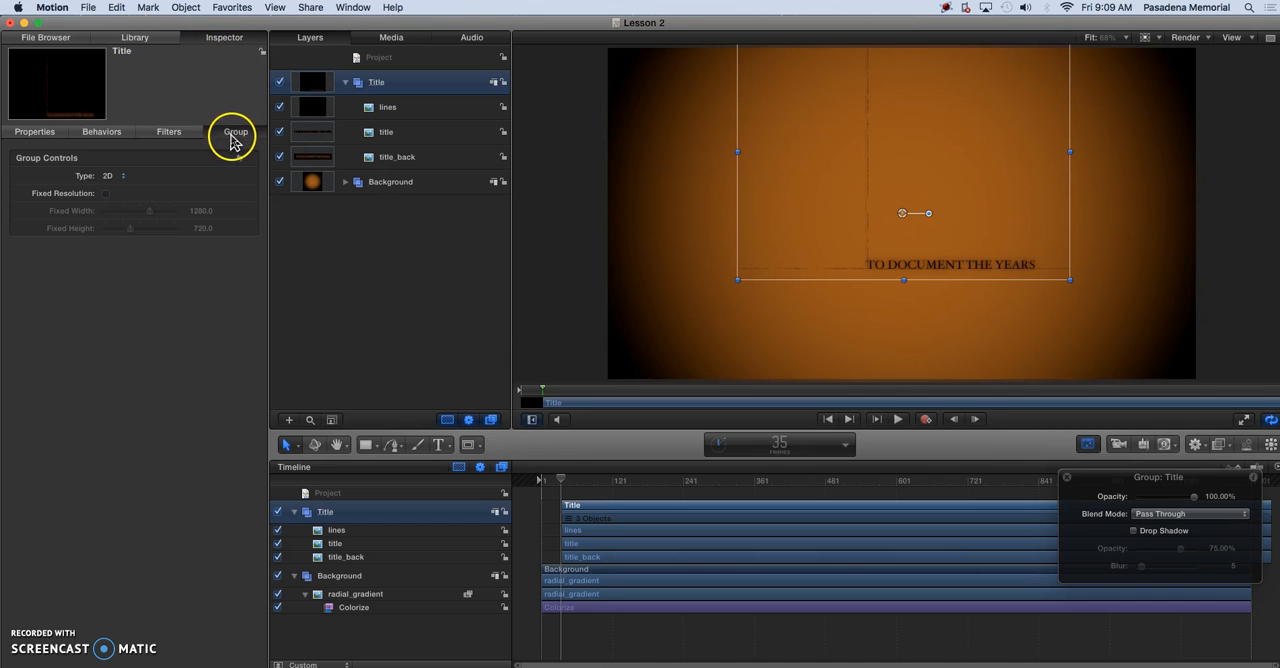
click(40, 137)
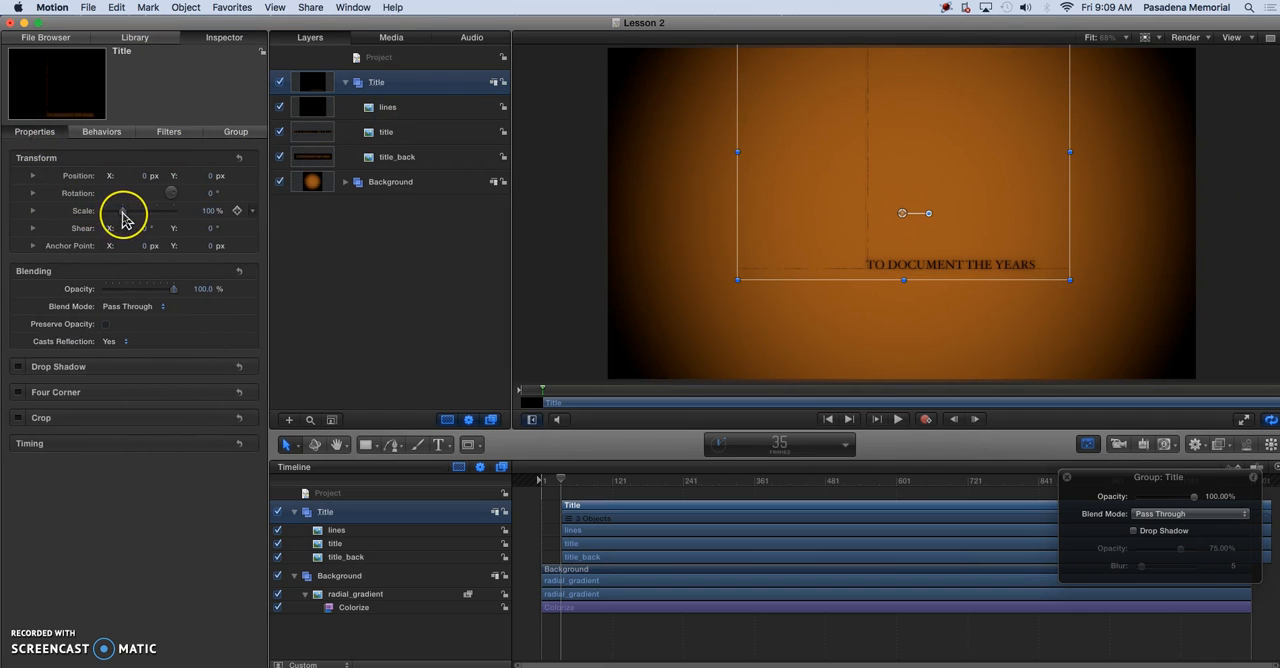
click(210, 214)
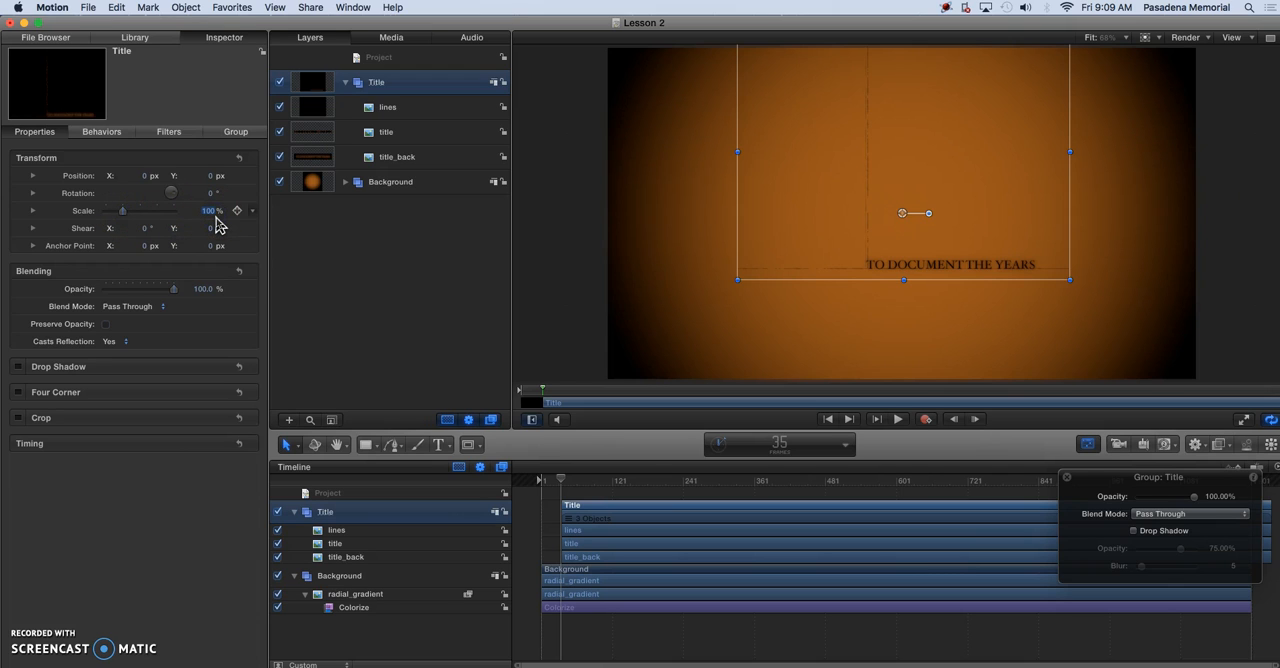
text(180)
key(Return)
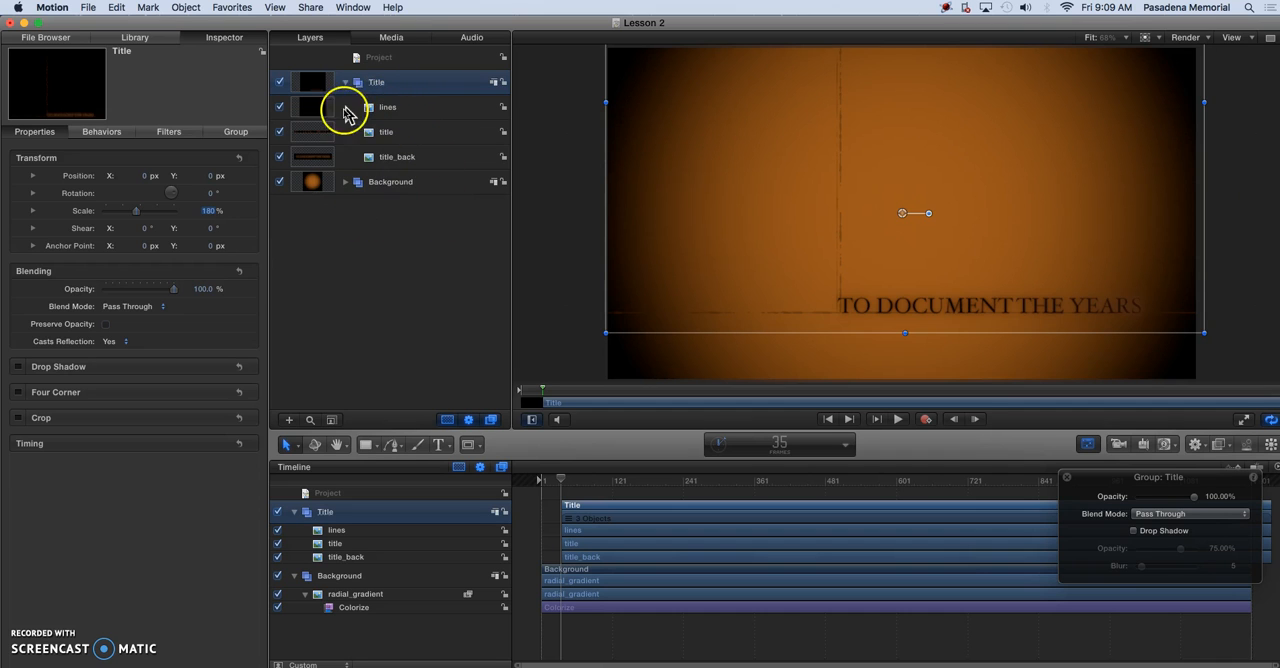
Collapse the Title group and add a new group named Graphics Under directly above Background
click(346, 88)
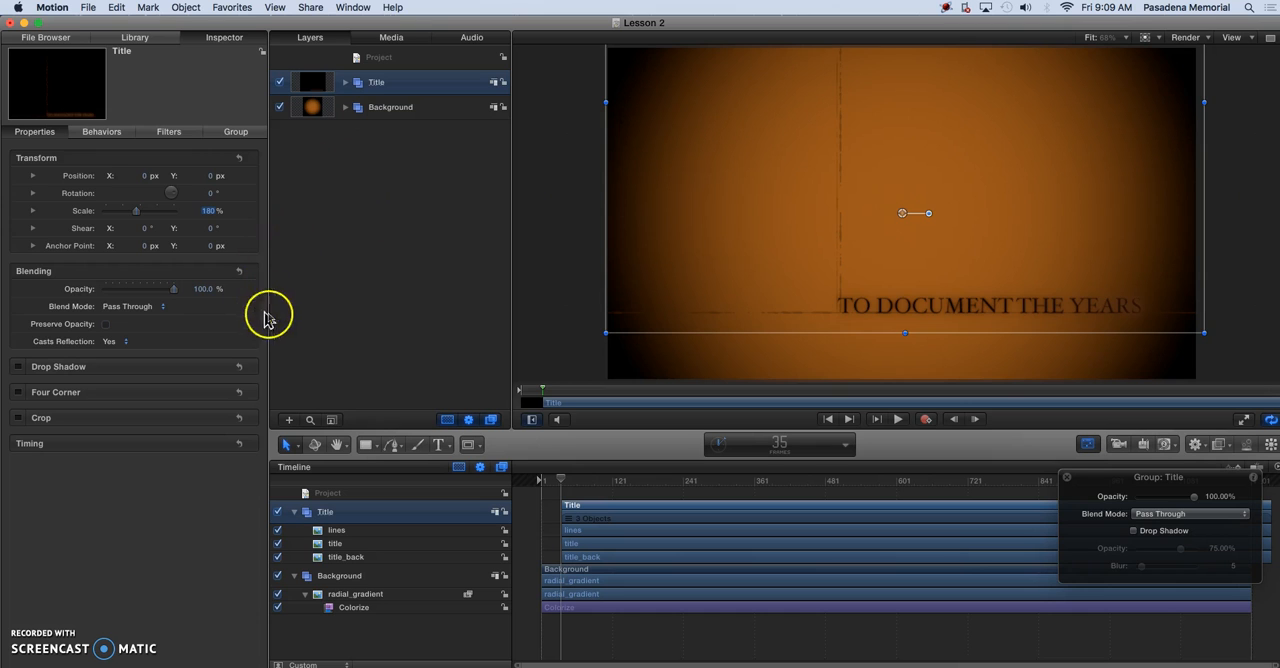
click(375, 110)
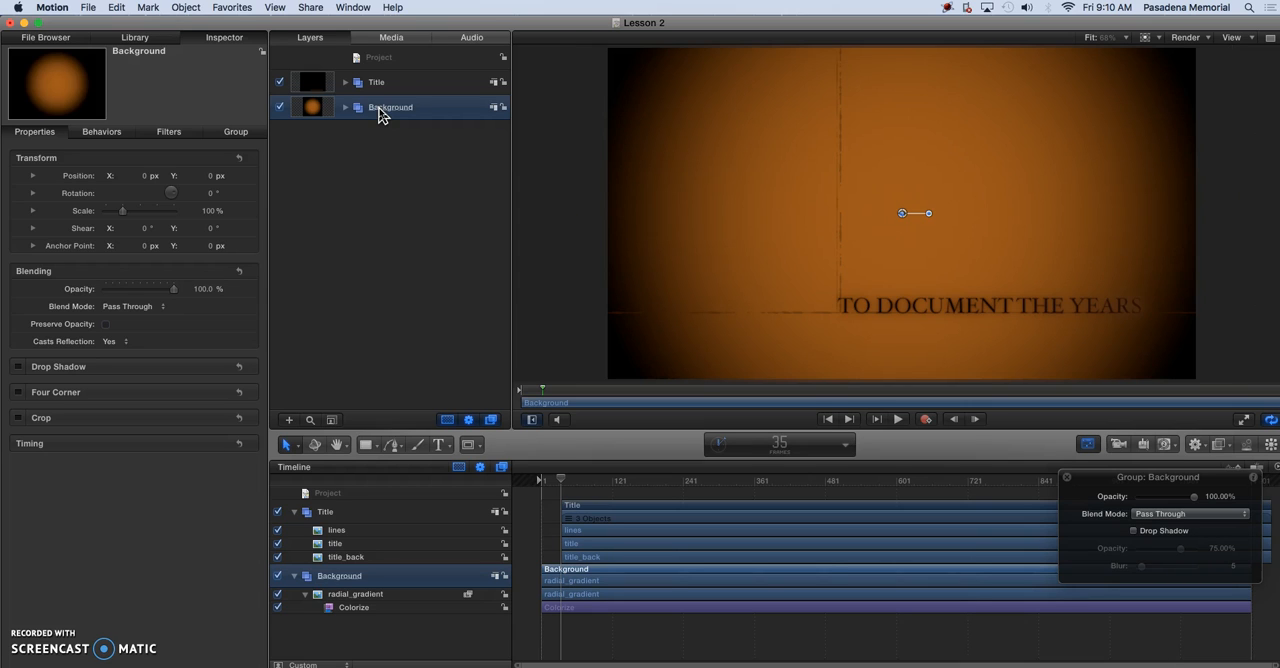
key(super+shift+n)
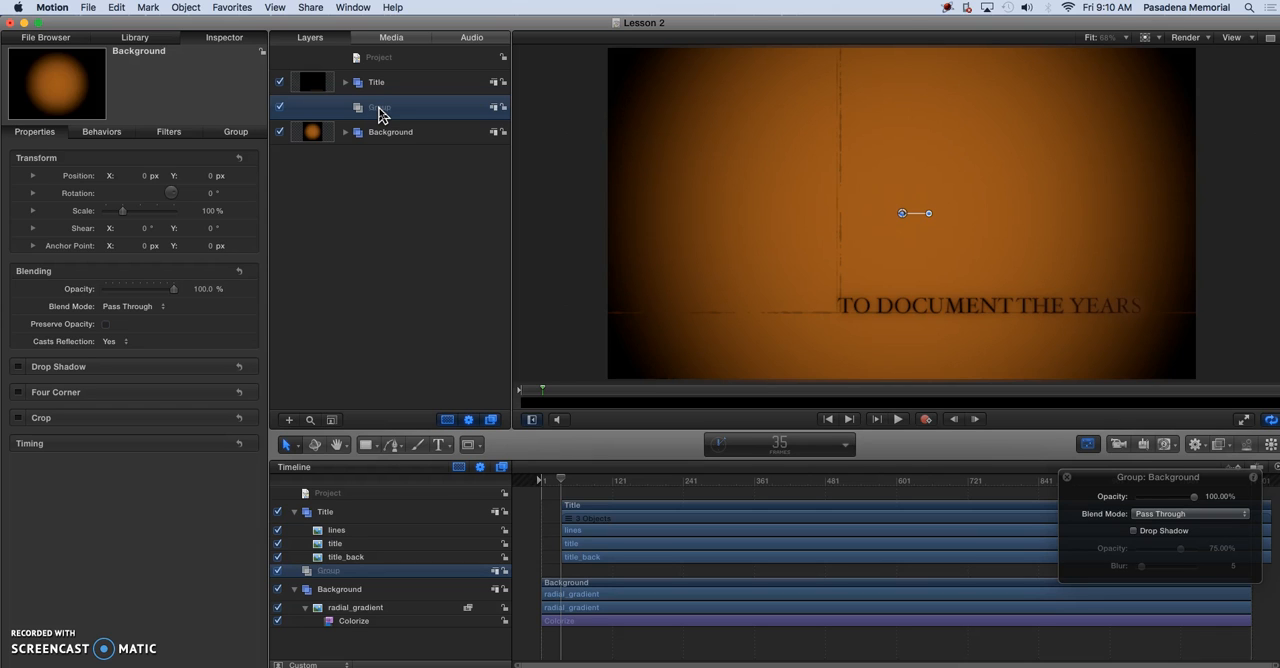
double_click(380, 108)
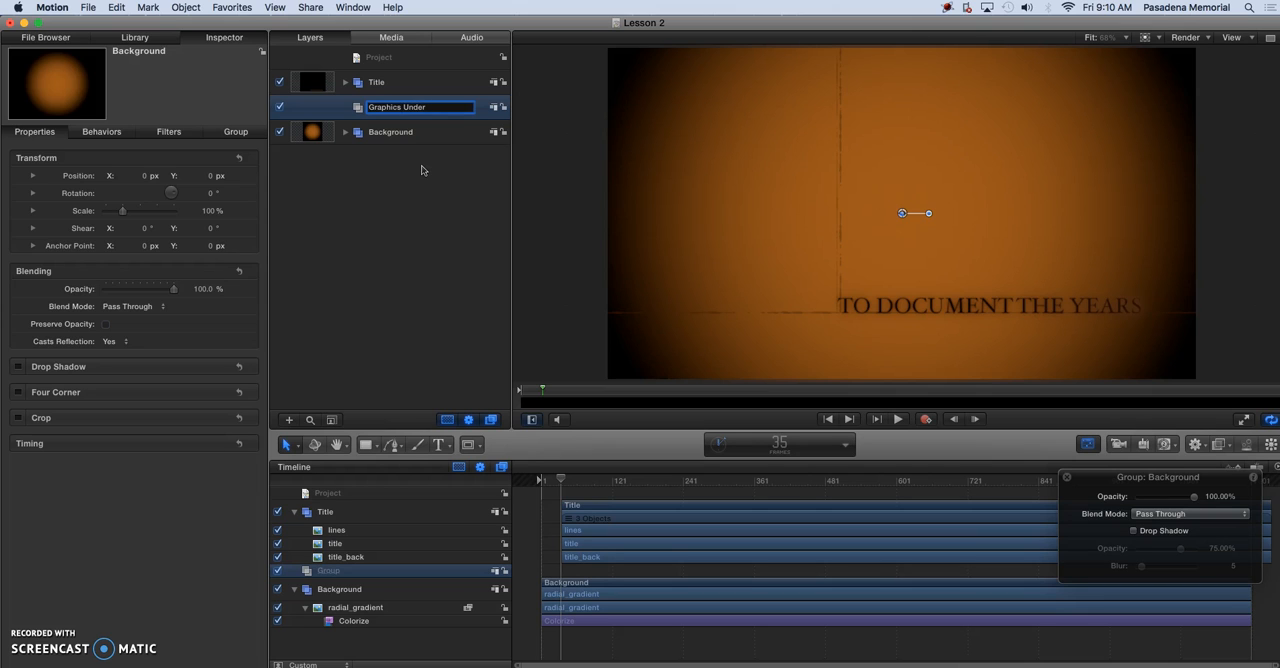
key(Return)
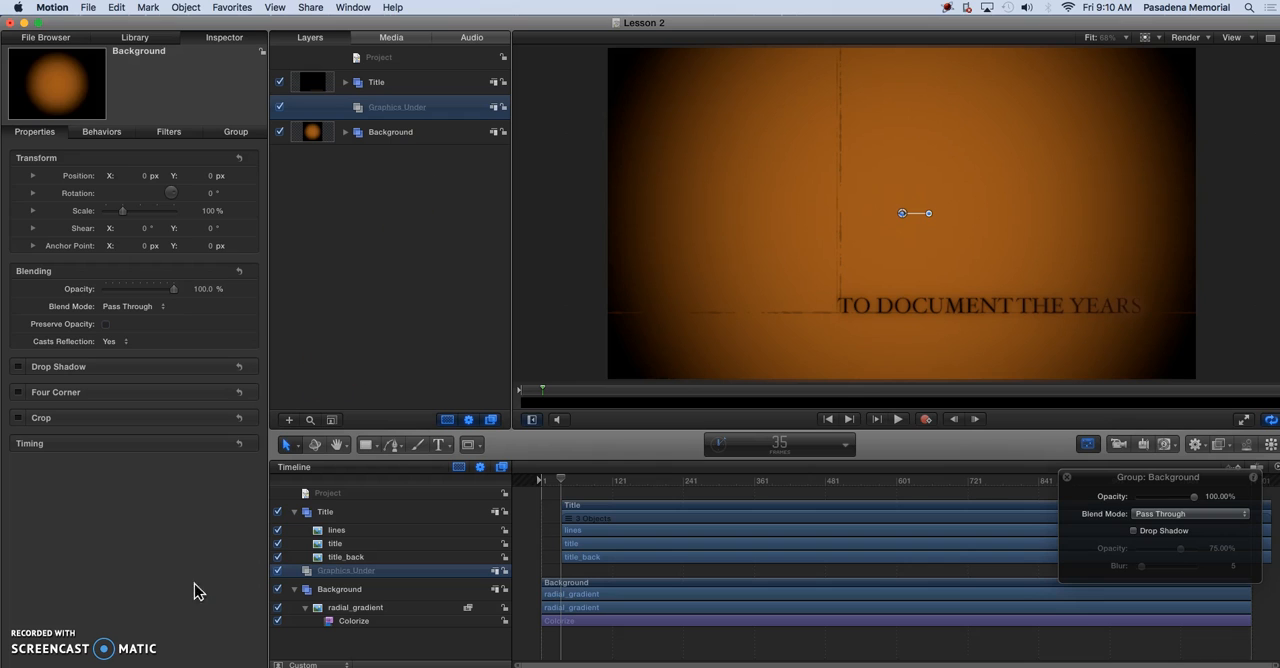
Import brayer_03a.png from the Rockumentary folder into the Graphics Under group
click(349, 210)
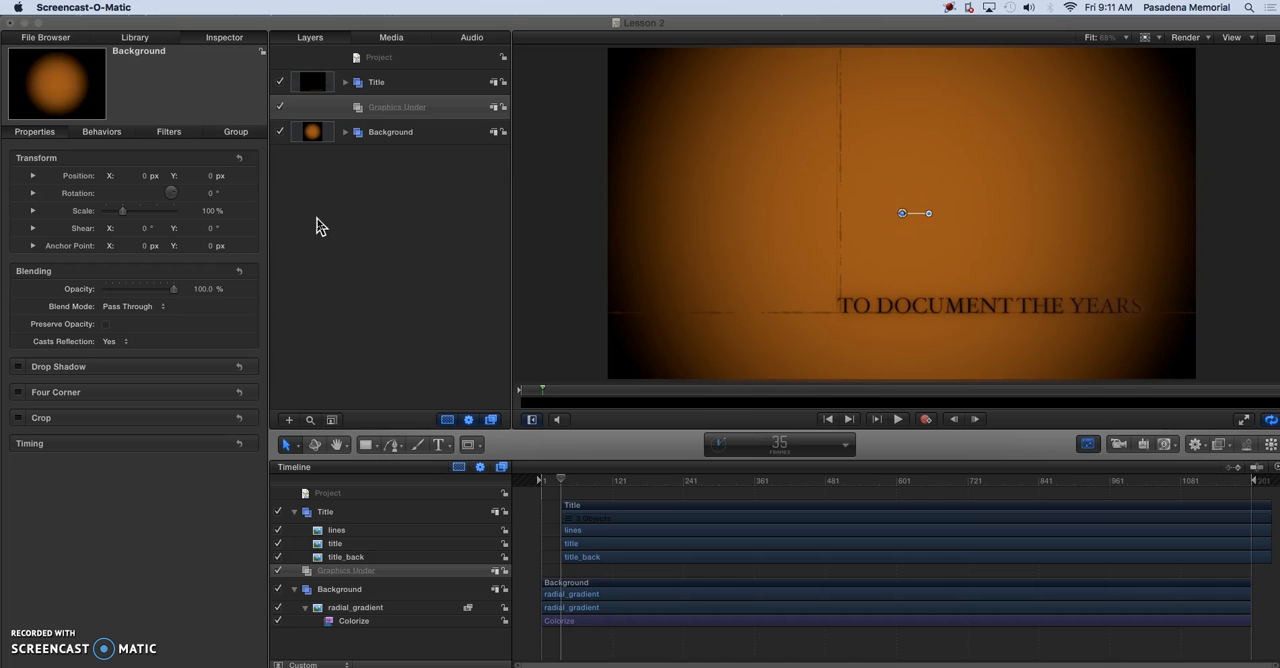
click(140, 95)
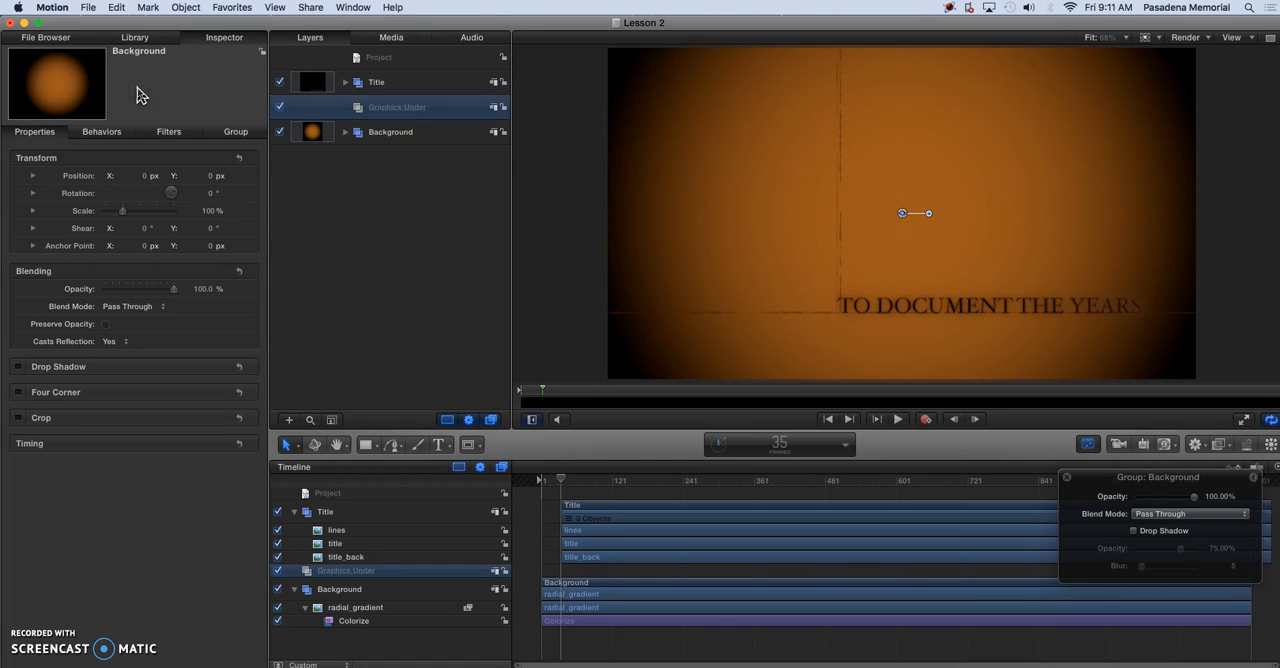
key(super+1)
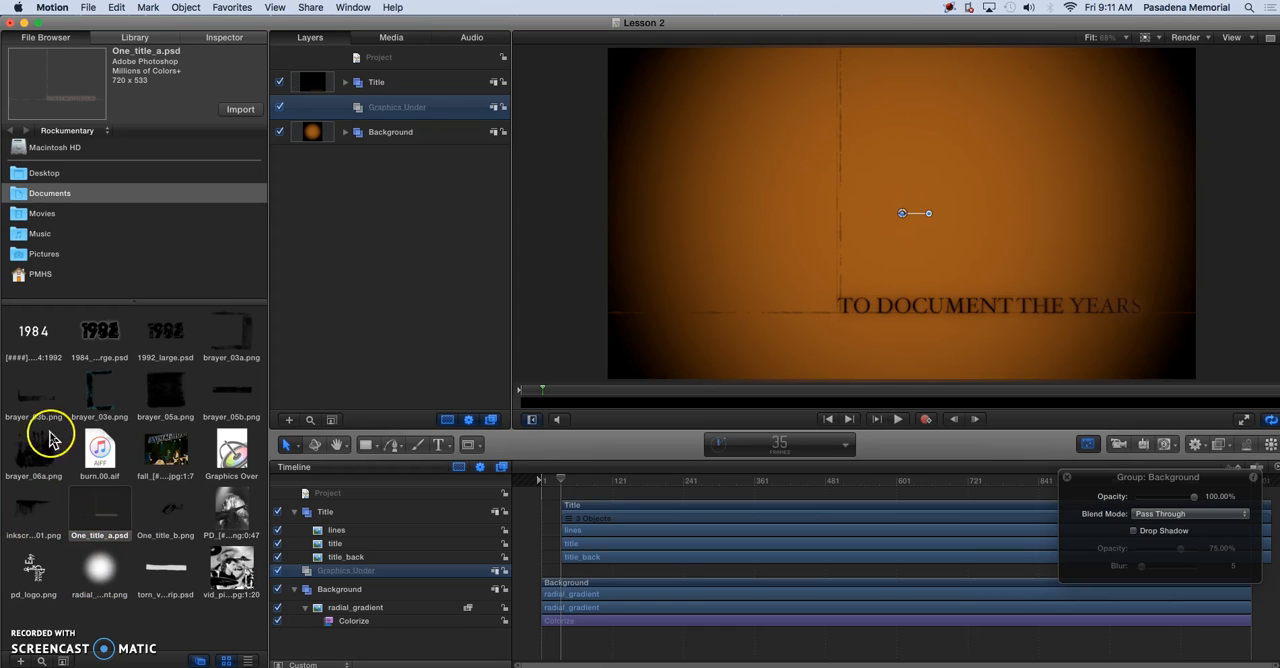
click(236, 350)
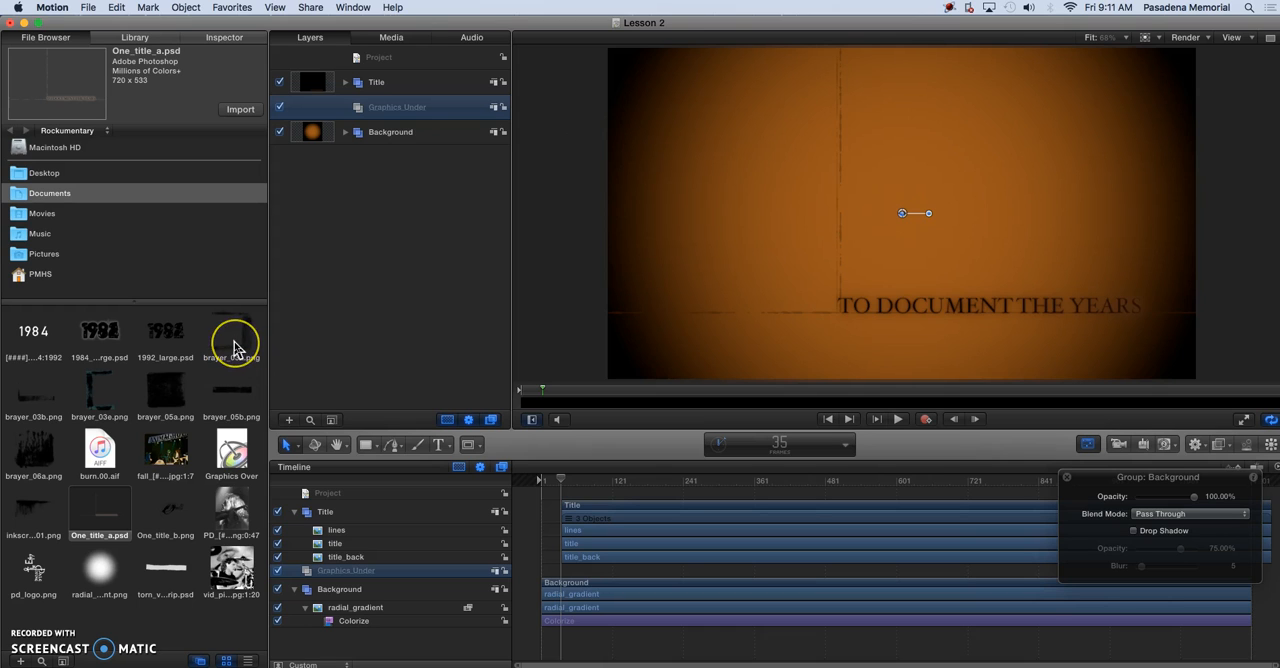
click(228, 340)
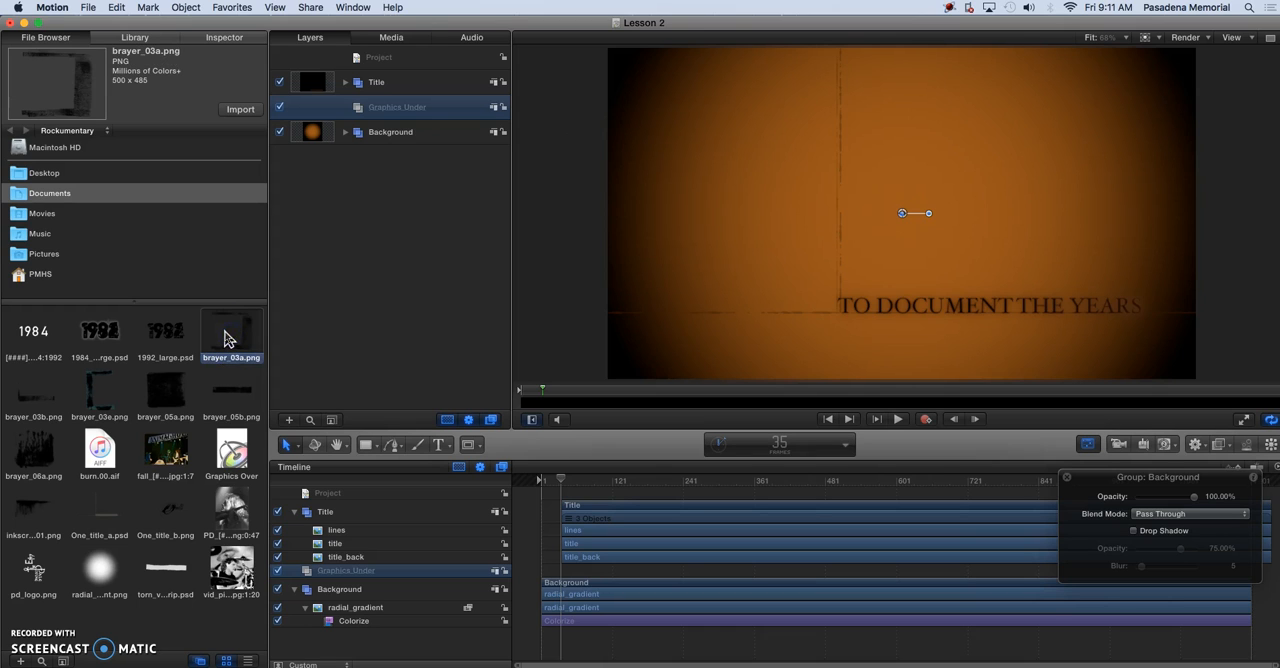
click(240, 112)
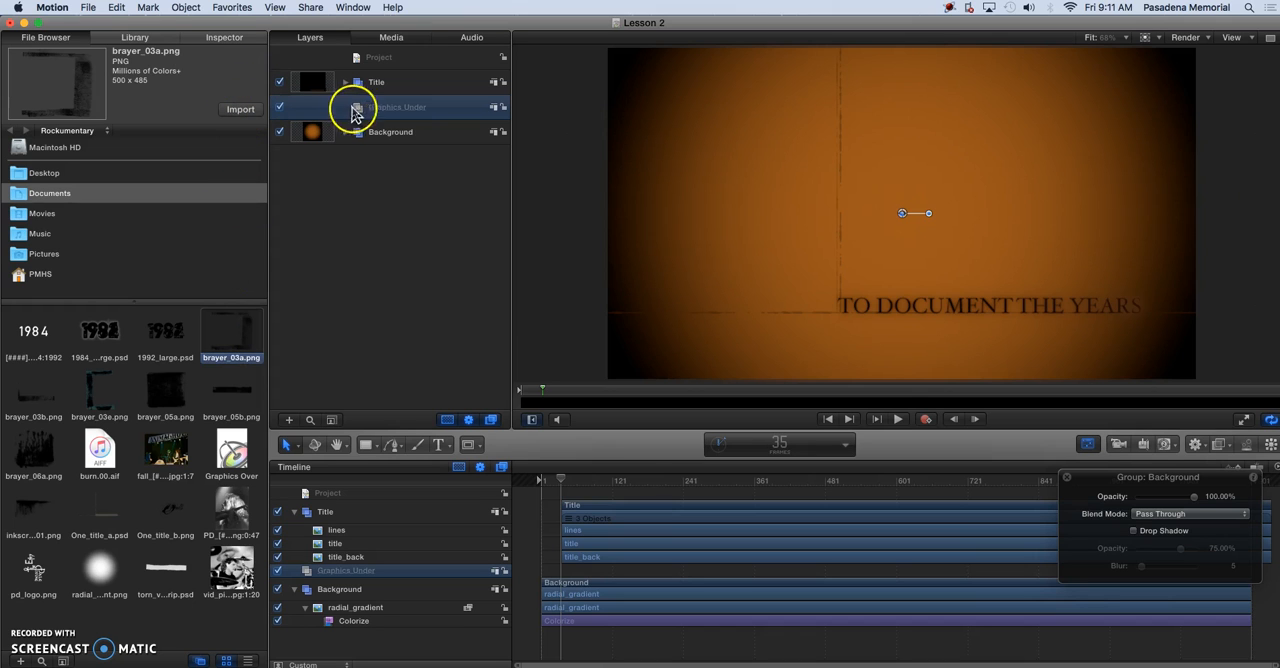
click(240, 112)
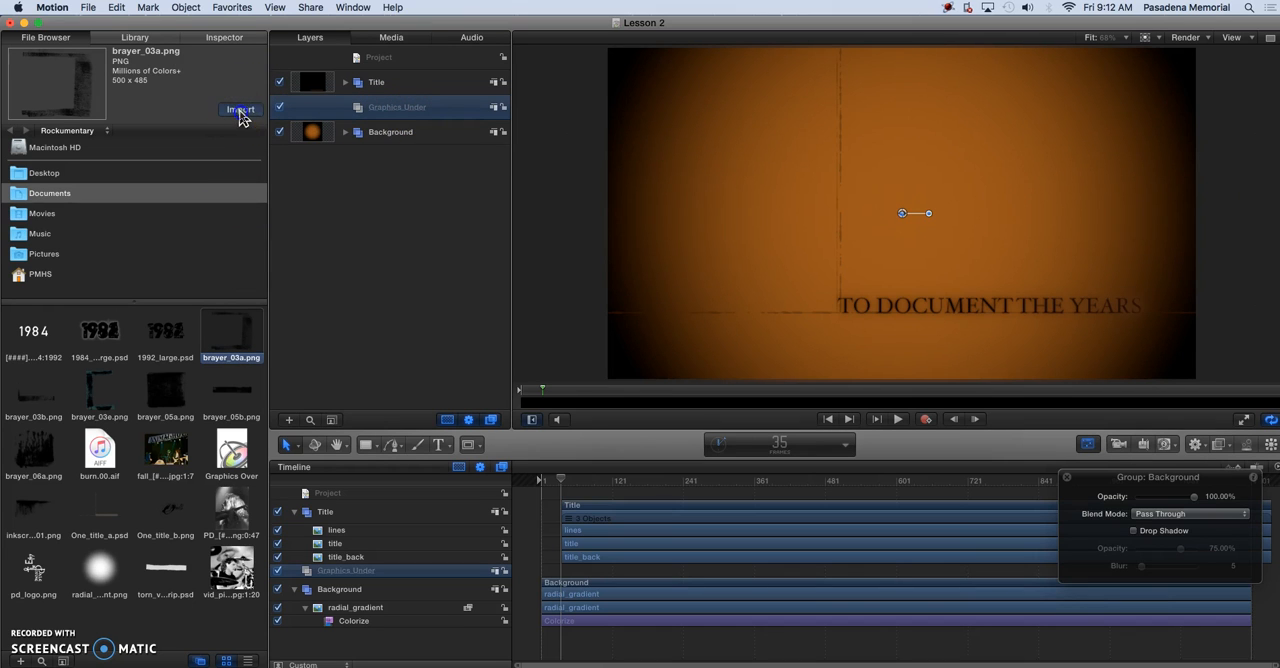
Rotate the brayer_03a image in the Graphics Under group by 90°
click(394, 107)
click(370, 134)
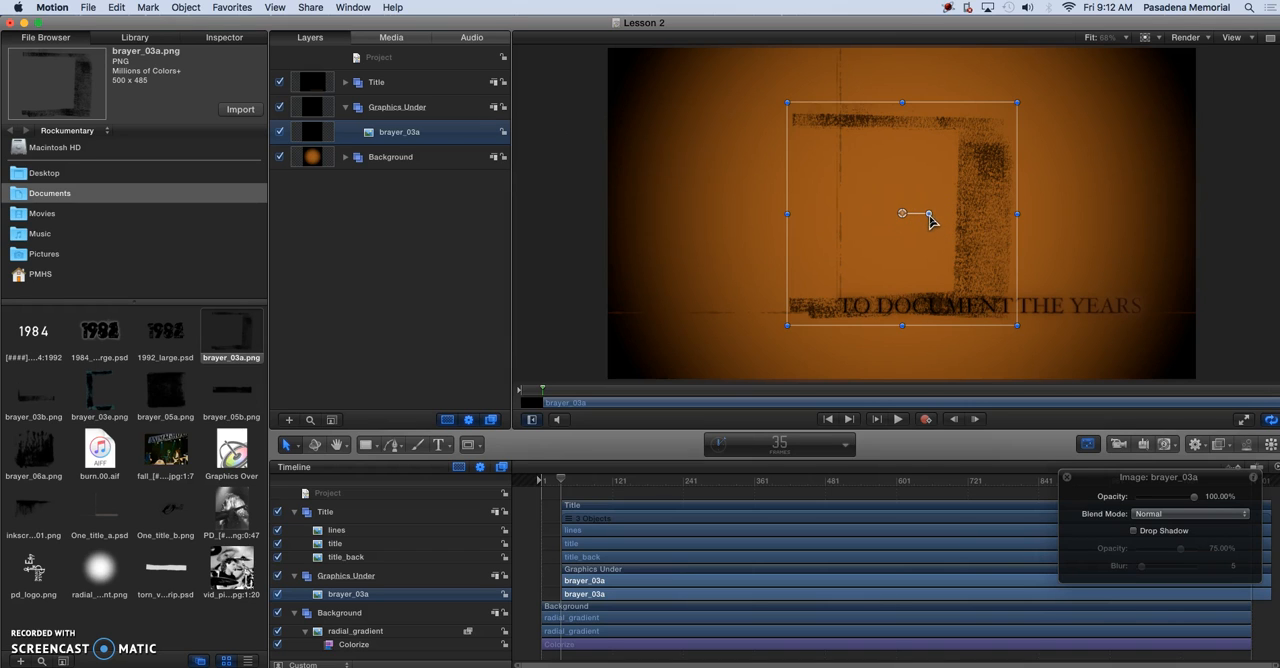
drag(929, 217, 904, 179)
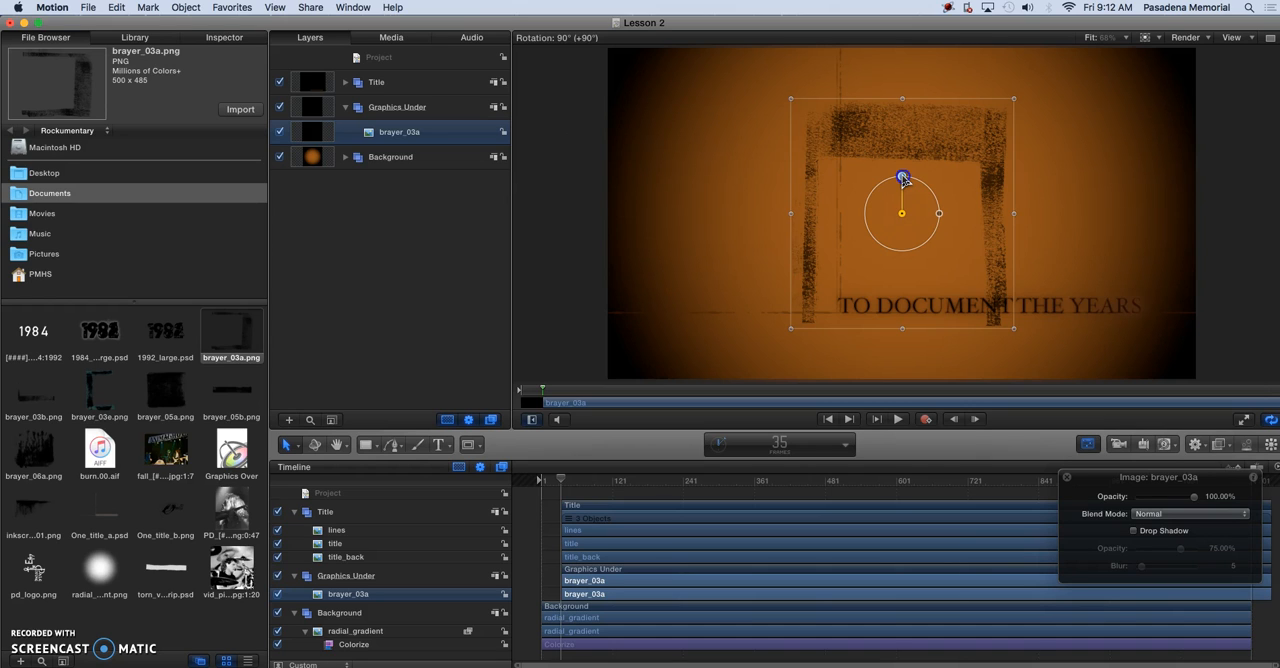
drag(904, 179, 904, 180)
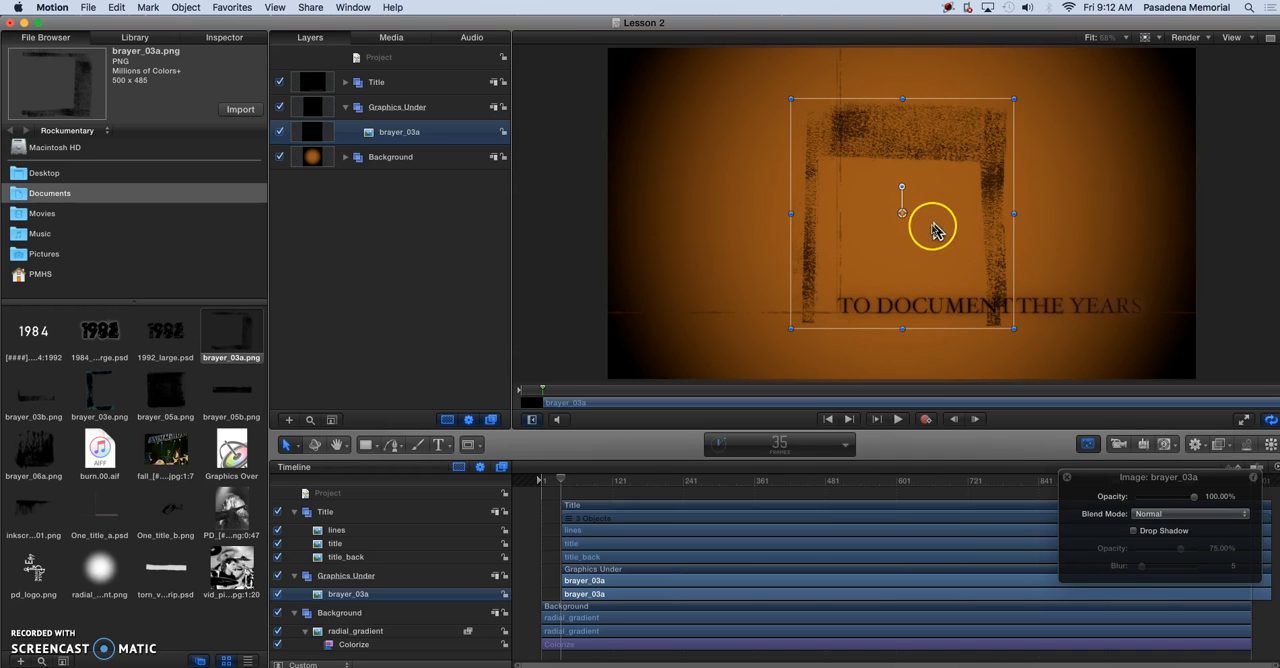
Move brayer_03a directly below the title text, at about X 186 px, Y -468 px, so it runs off the canvas's lower edge
drag(935, 210, 1020, 426)
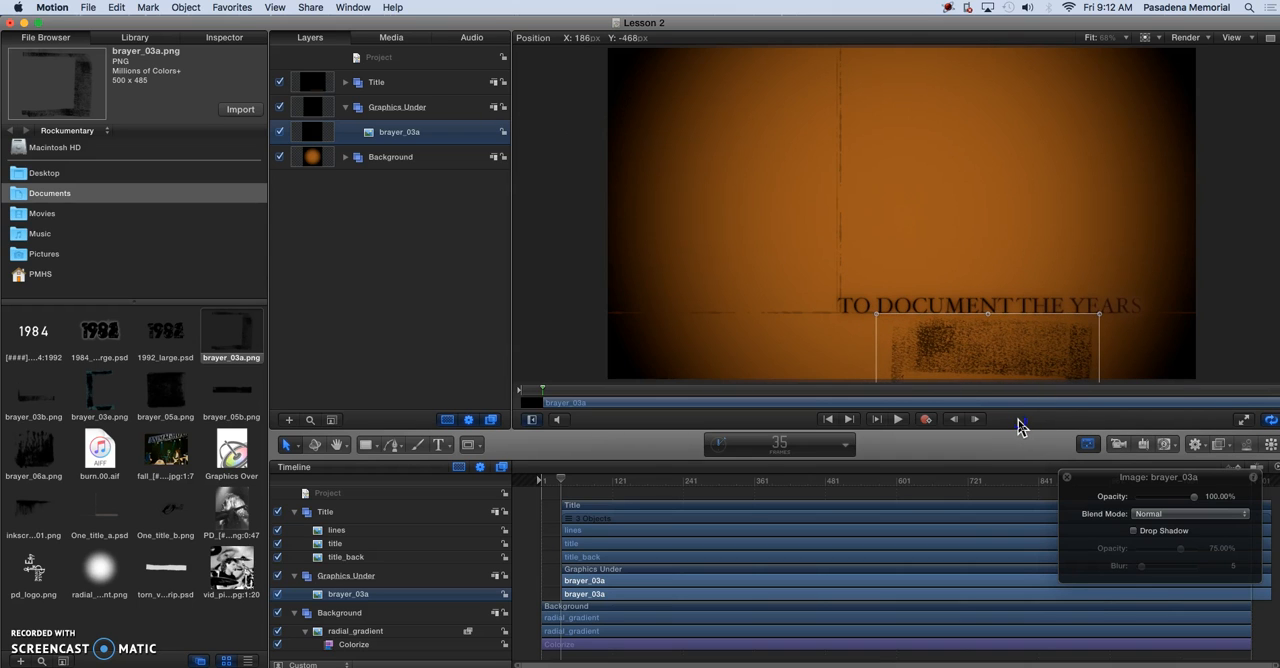
drag(1018, 426, 1013, 420)
drag(989, 348, 987, 359)
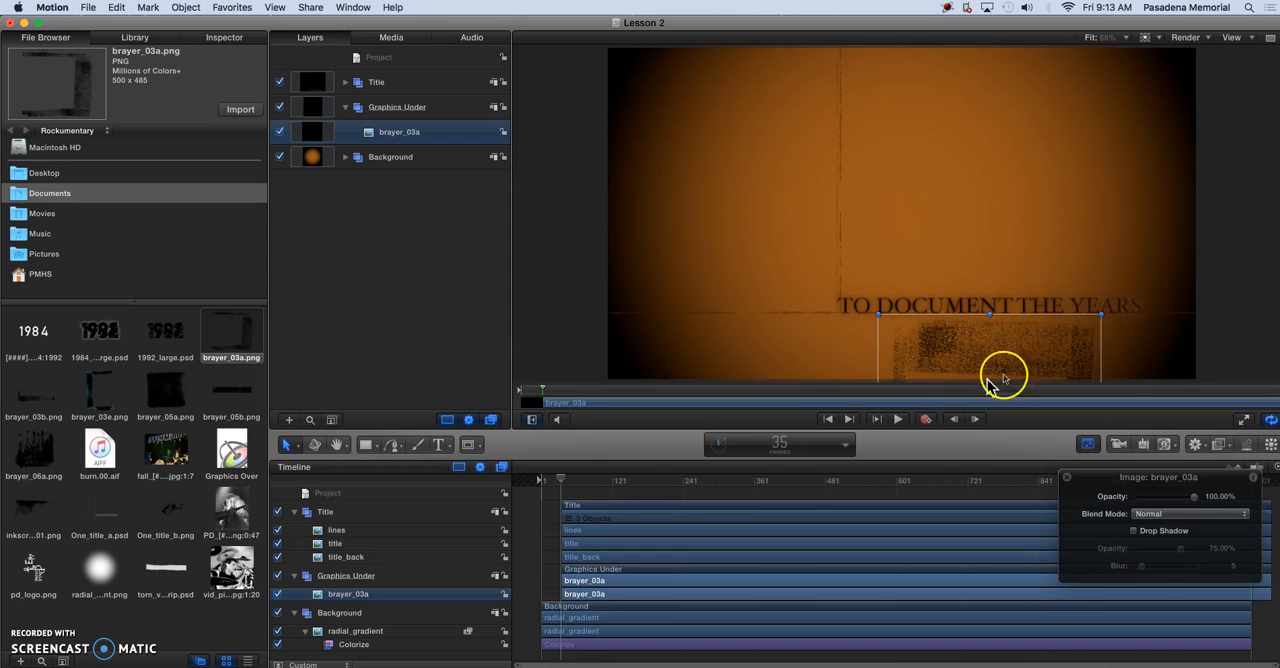
click(389, 236)
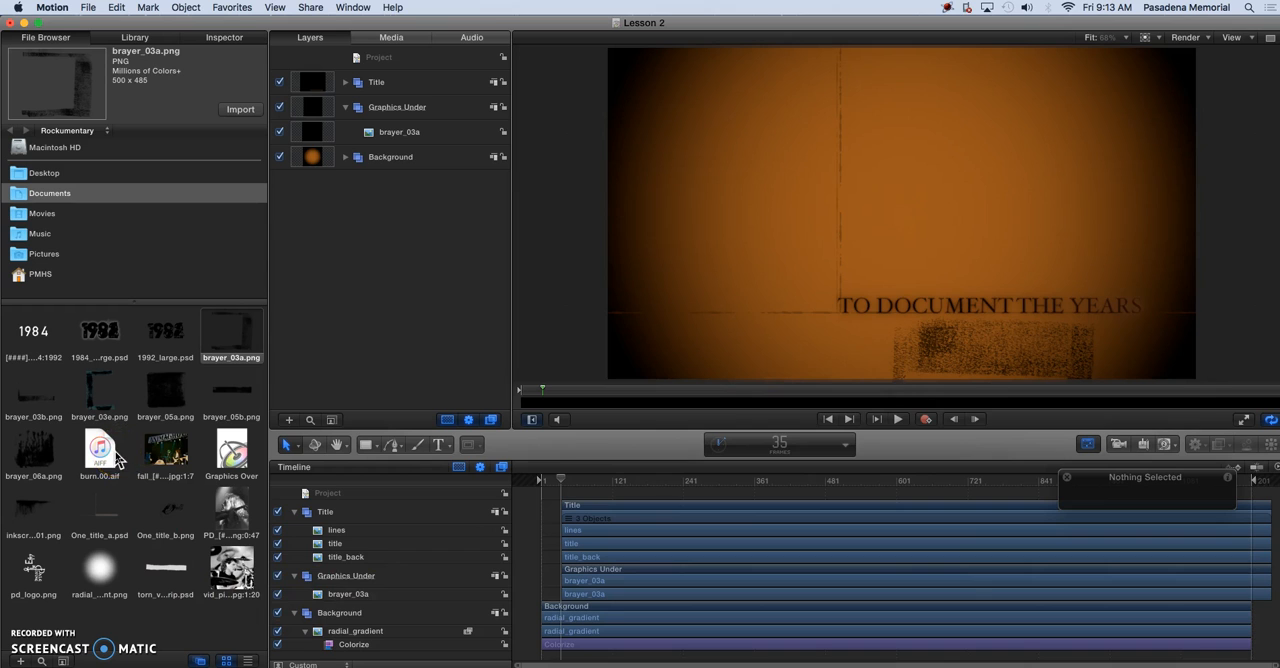
Import brayer_03b.png into Graphics Under and place it in the canvas's upper-left area, ending just past the vertical line
click(33, 405)
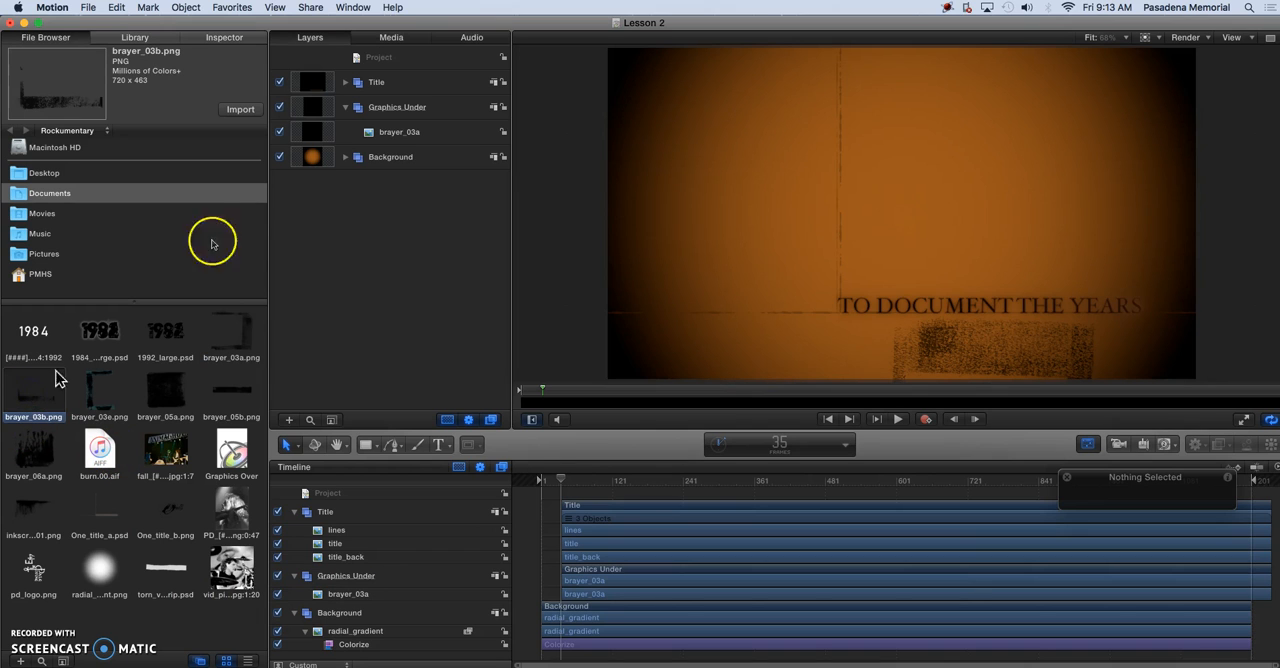
click(247, 112)
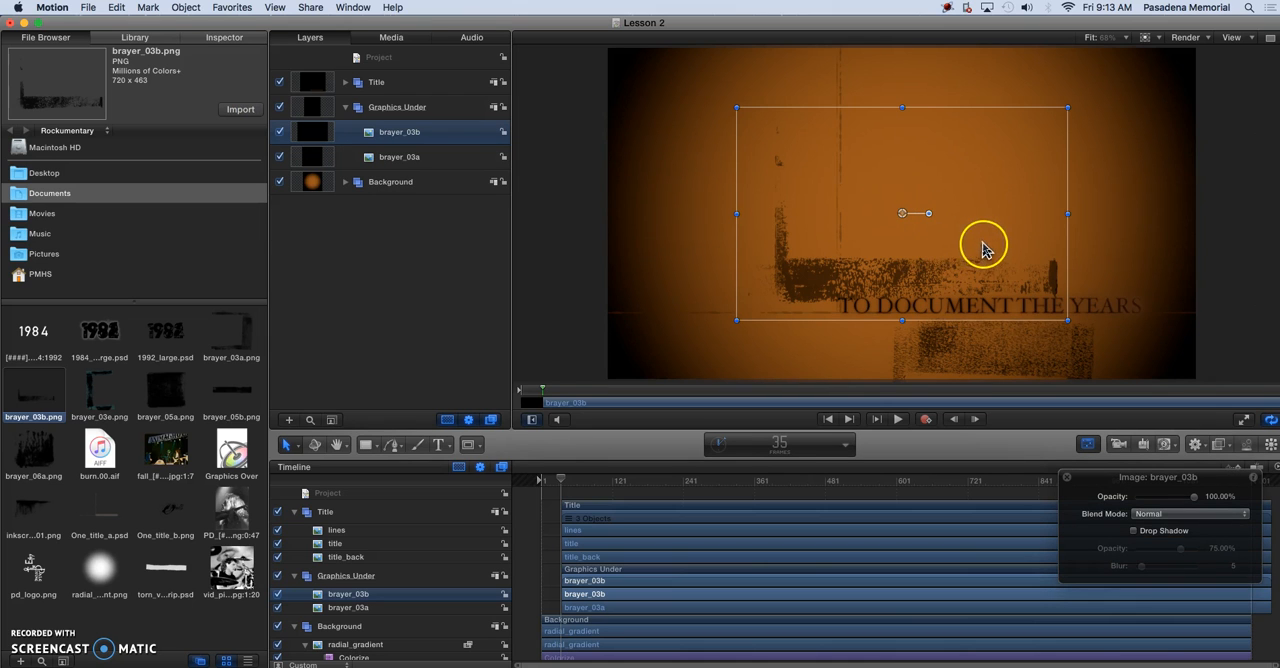
drag(1018, 242, 884, 157)
drag(838, 141, 821, 120)
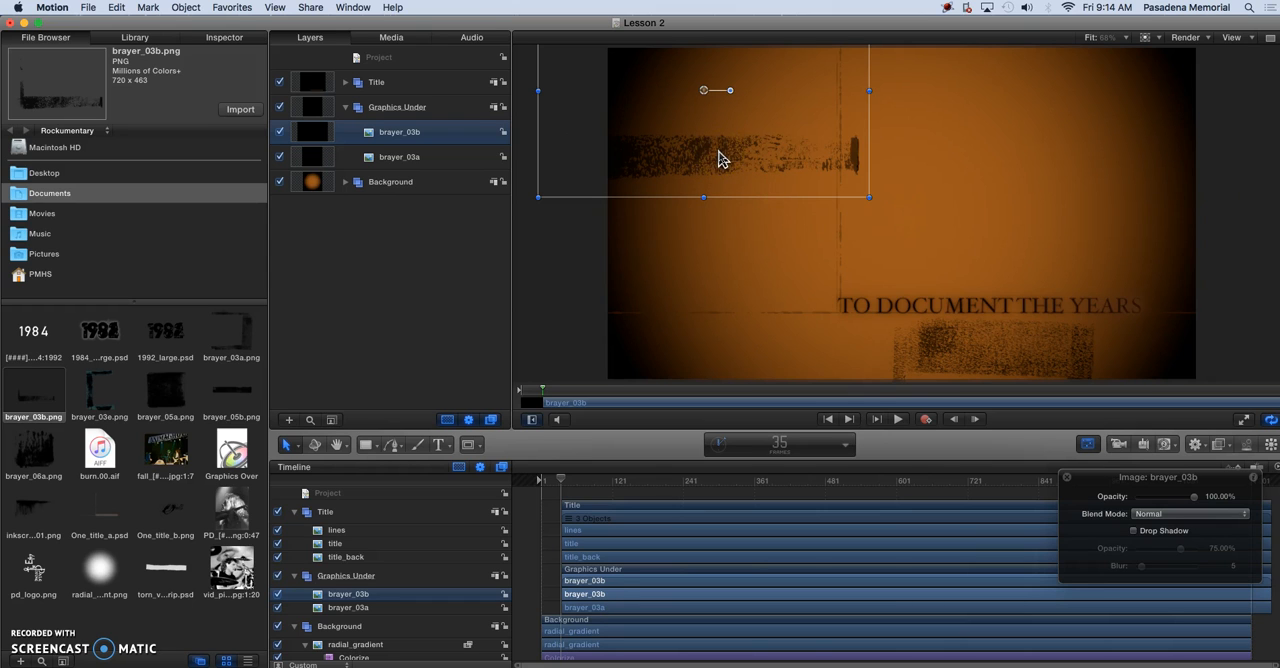
Duplicate brayer_03b and turn the copy a quarter turn clockwise so its strip runs vertically
key(super+d)
mouse_move(720, 160)
mouse_down()
mouse_move(737, 177)
mouse_move(729, 143)
mouse_move(783, 176)
mouse_up()
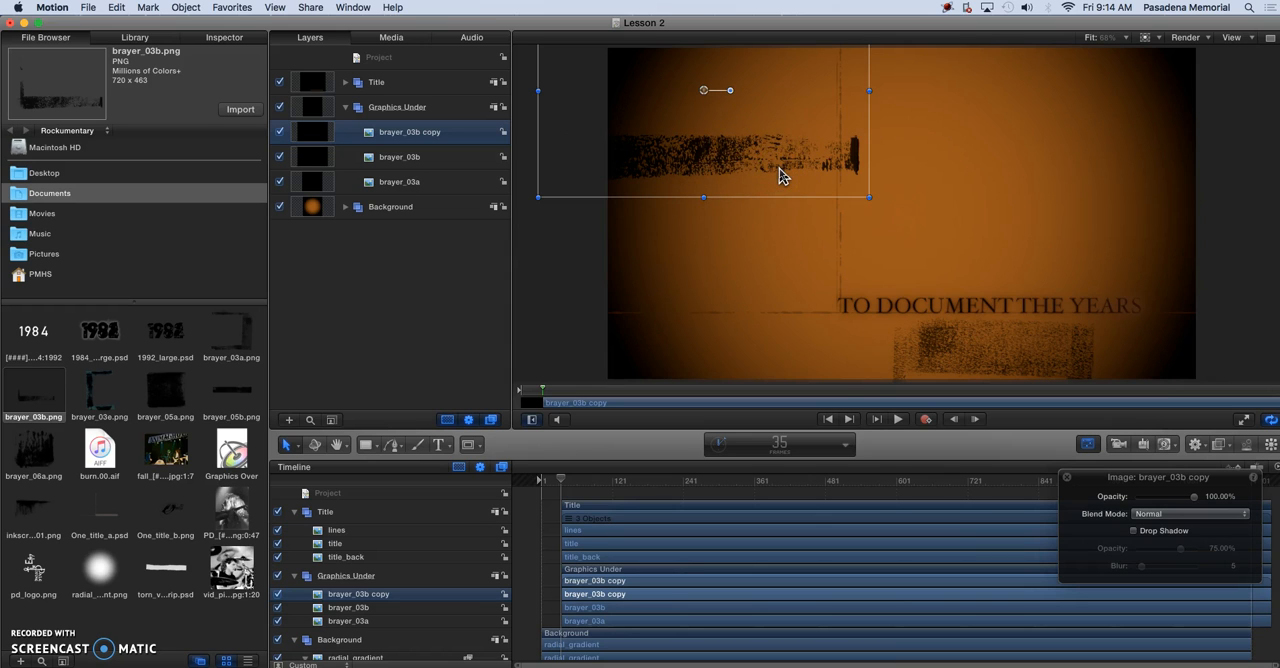
click(781, 109)
drag(781, 109, 789, 190)
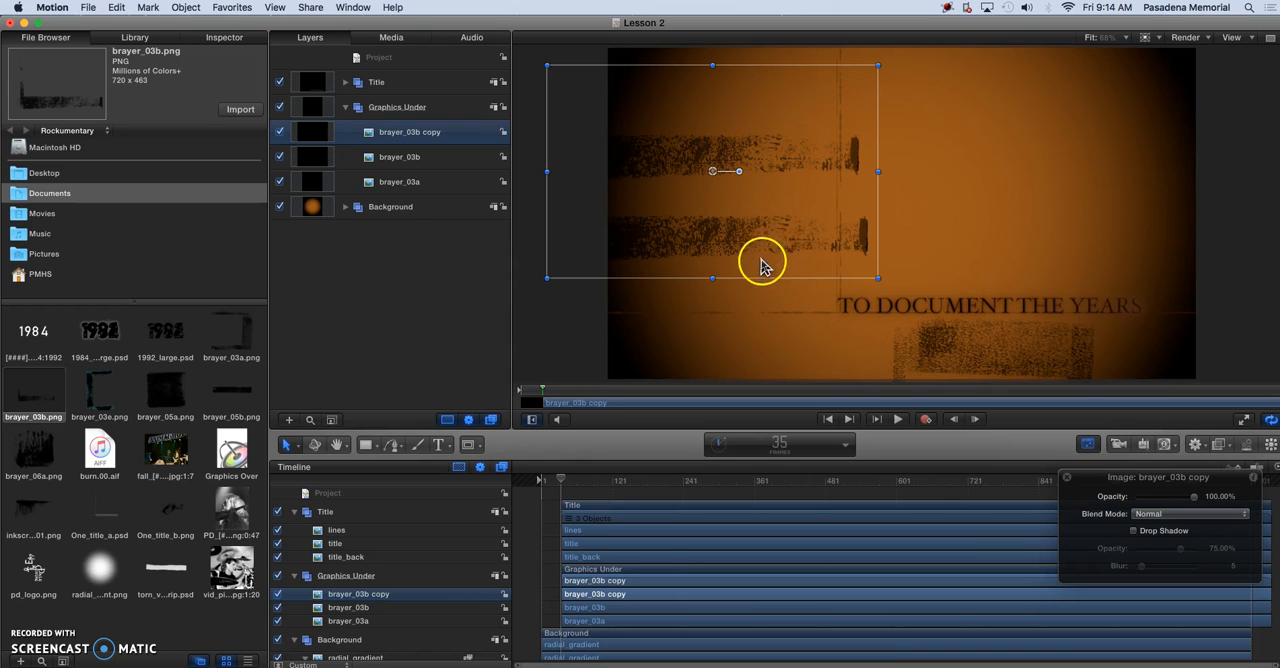
drag(795, 192, 821, 226)
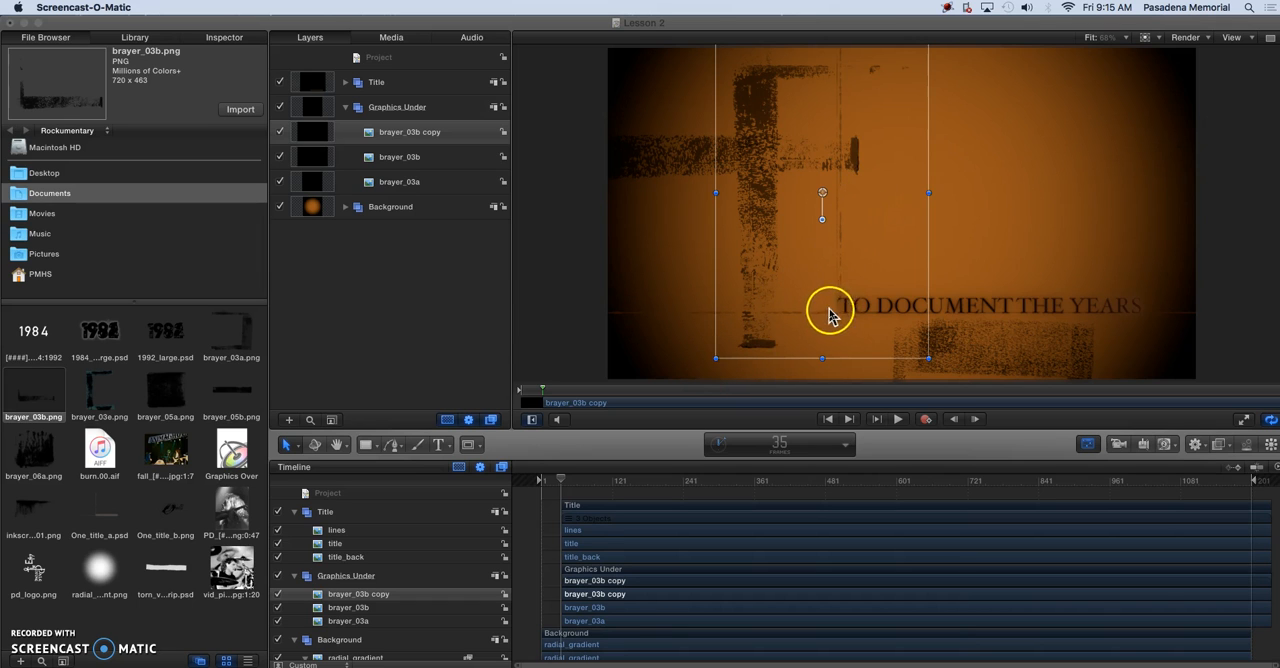
Scale the brayer_03b copy to about 42% width and 40% height and place it beside the vertical line, above the title text
click(718, 358)
drag(726, 358, 819, 205)
drag(903, 120, 868, 244)
click(818, 306)
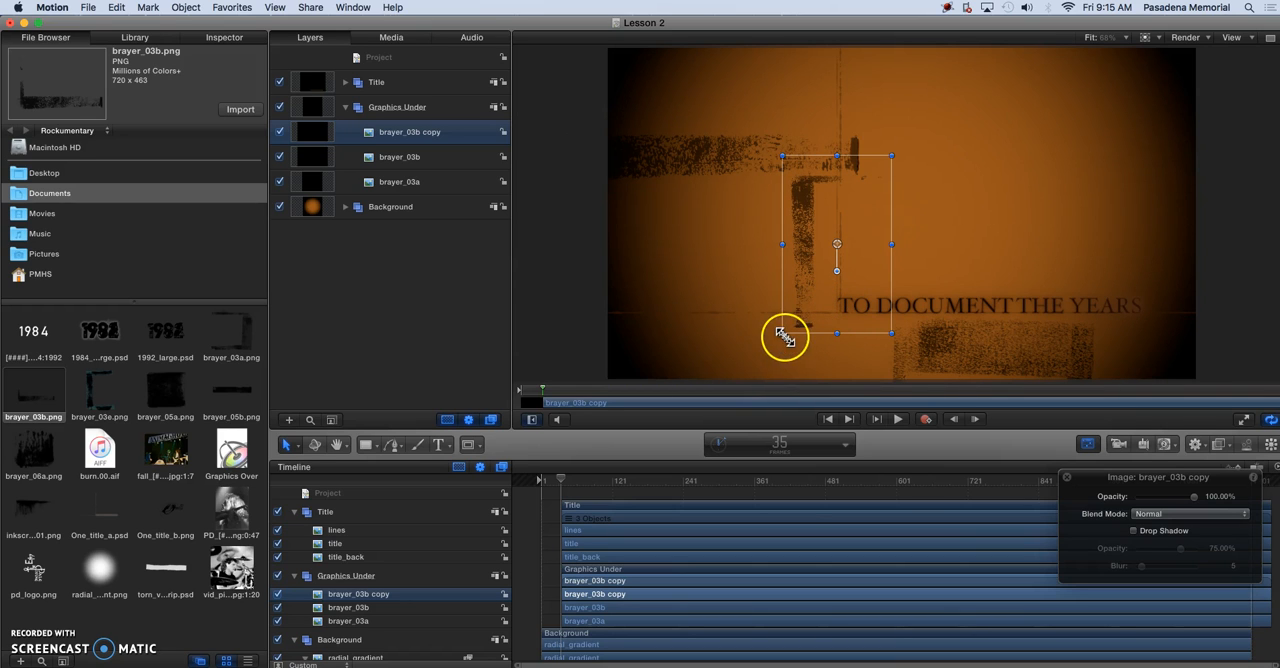
drag(782, 334, 810, 302)
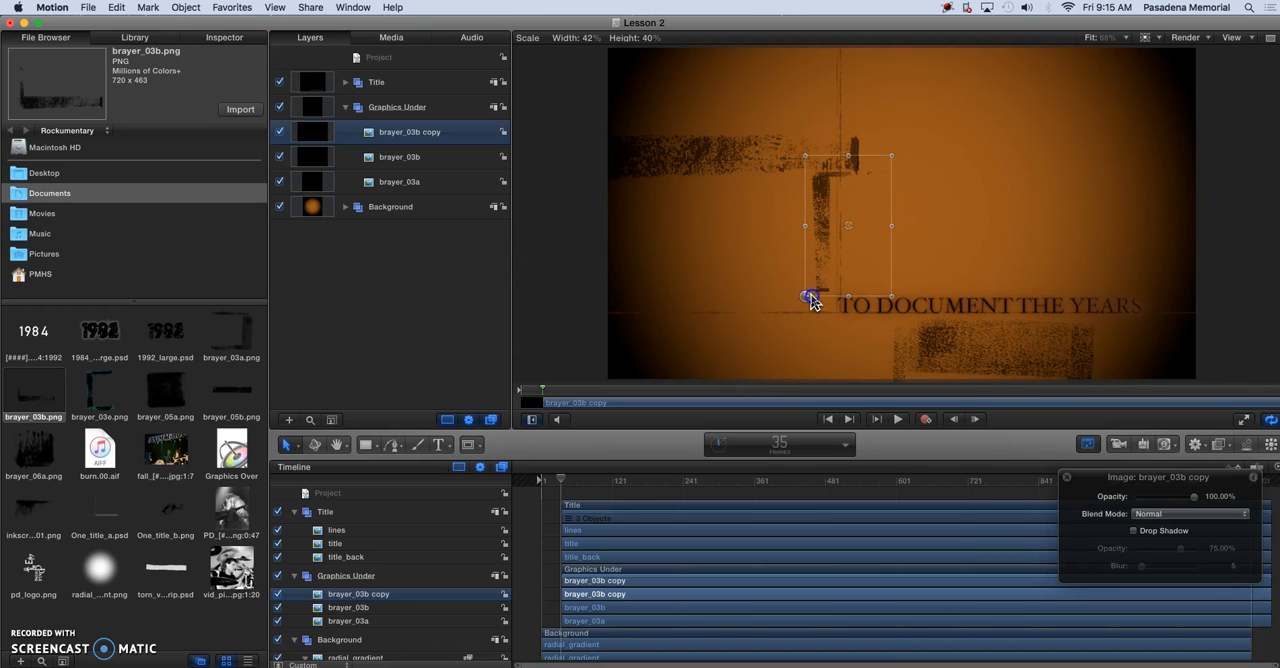
drag(812, 301, 812, 300)
drag(871, 234, 870, 245)
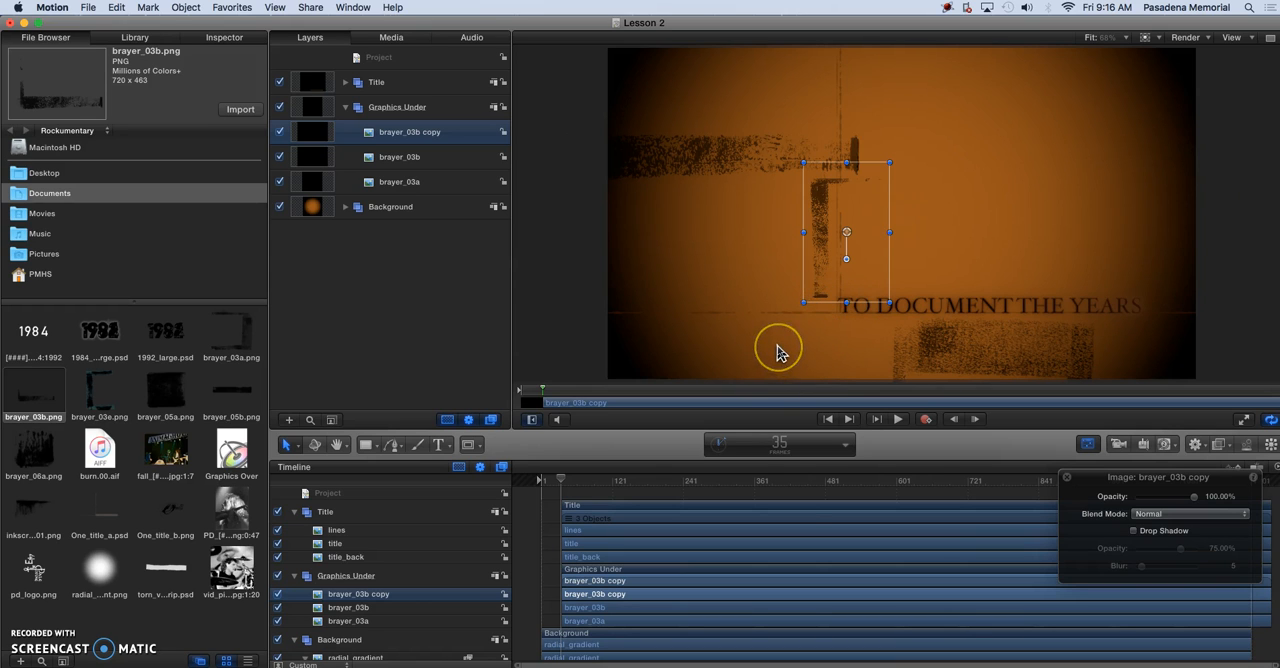
drag(868, 278, 867, 280)
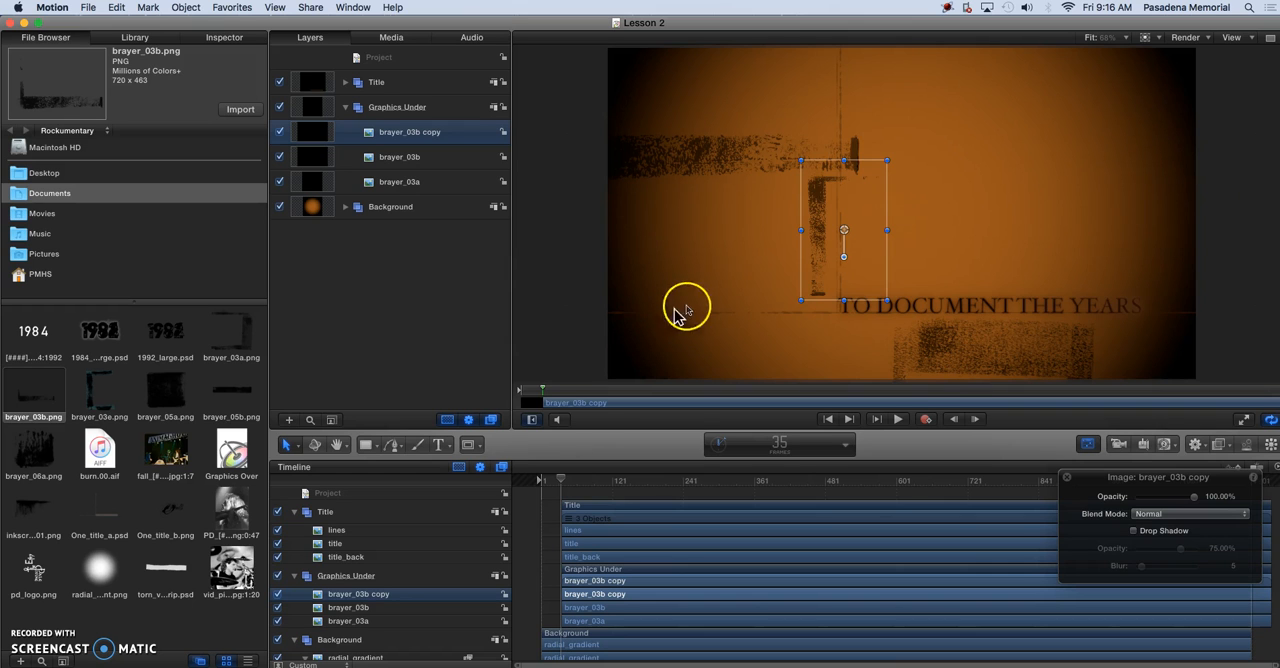
click(711, 289)
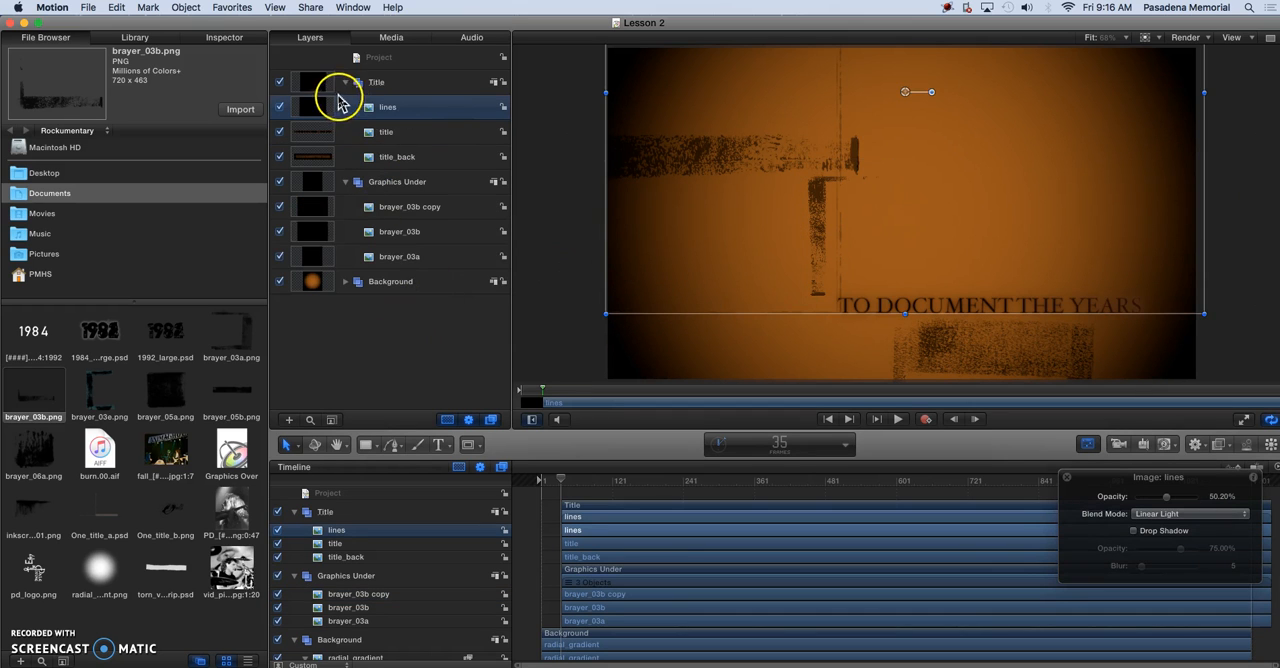
click(345, 82)
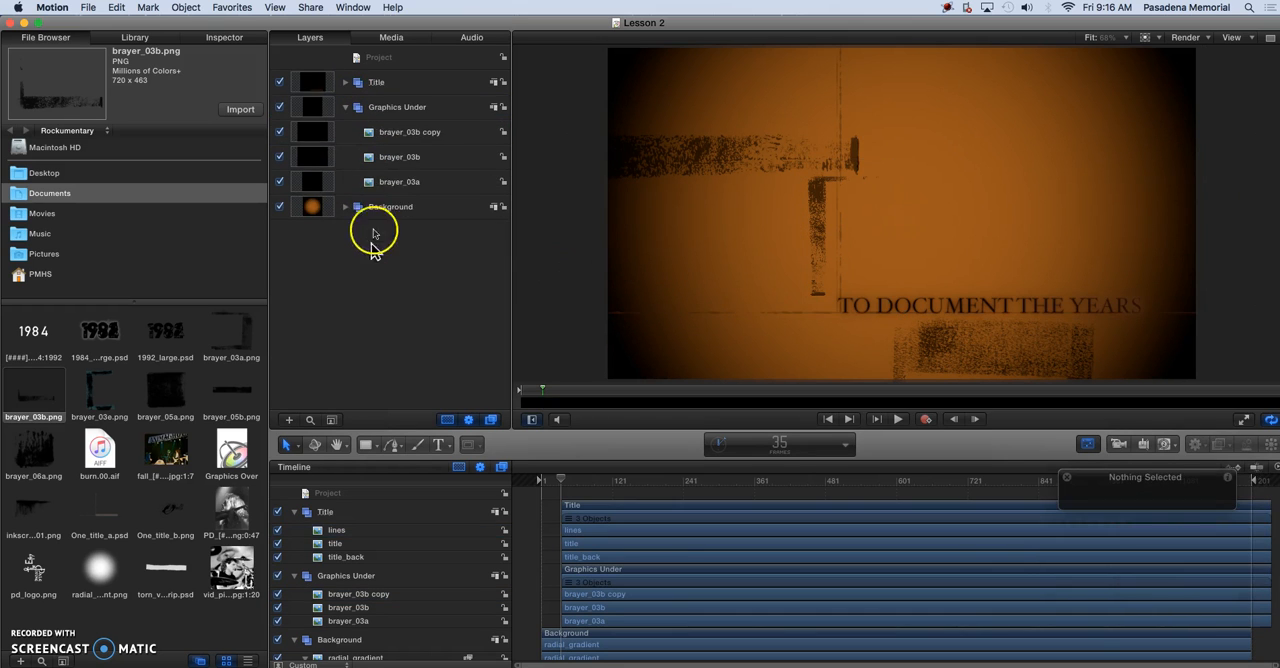
Import brayer_06a.png from the Rockumentary folder into the Graphics Under group
click(396, 112)
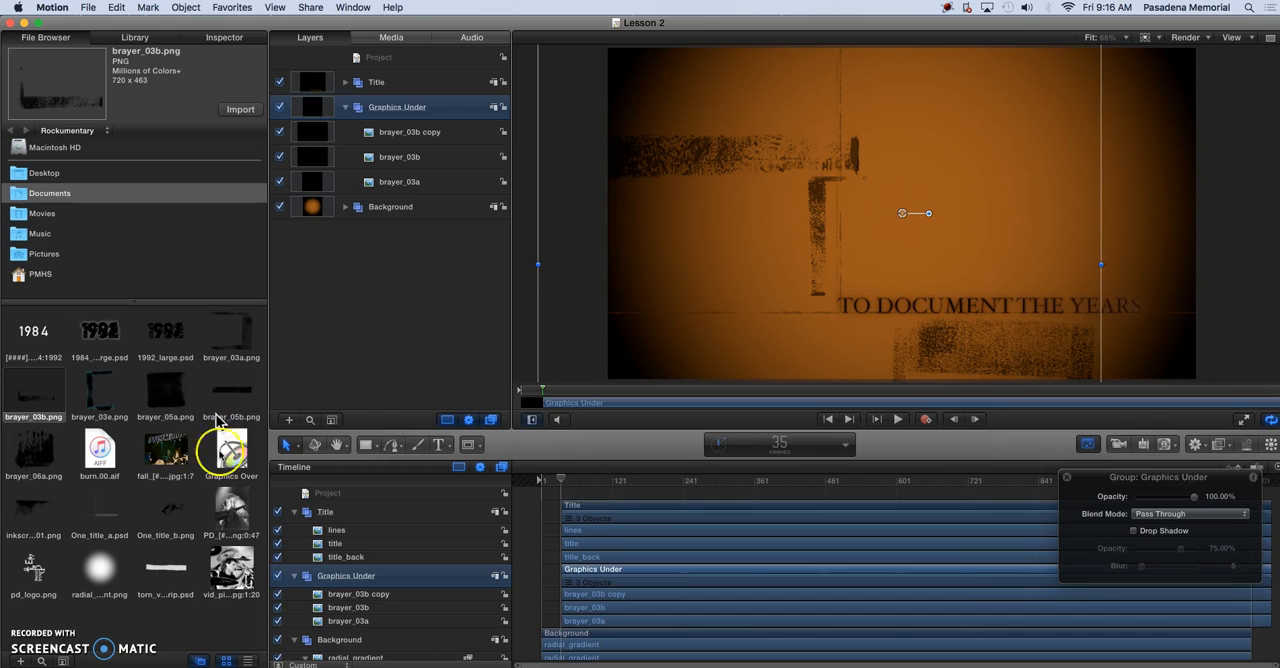
click(35, 462)
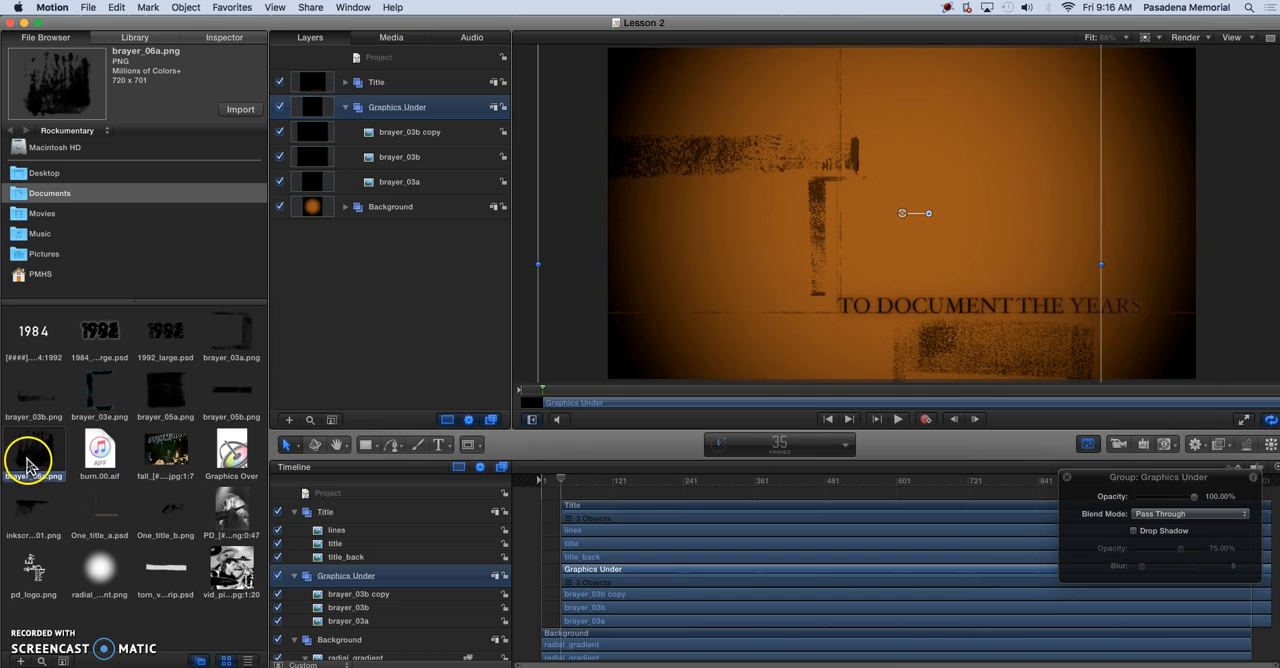
click(240, 110)
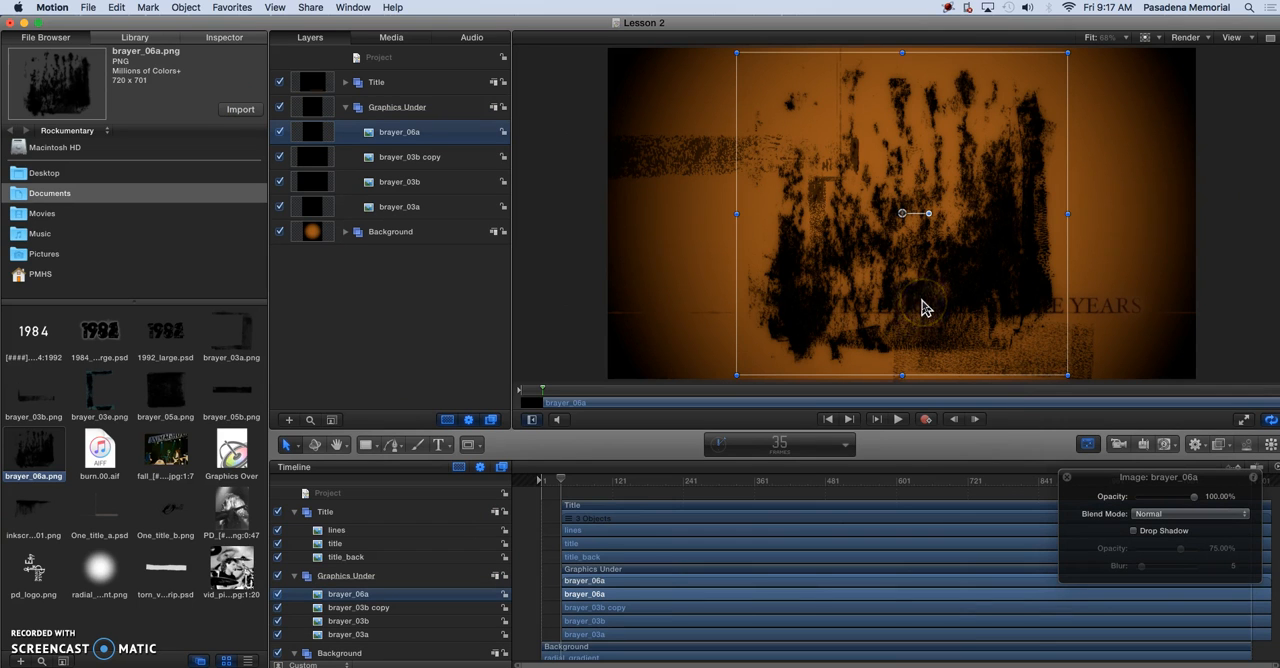
Rotate brayer_06a by -90° and move it to the right so it sits behind the title text
click(929, 214)
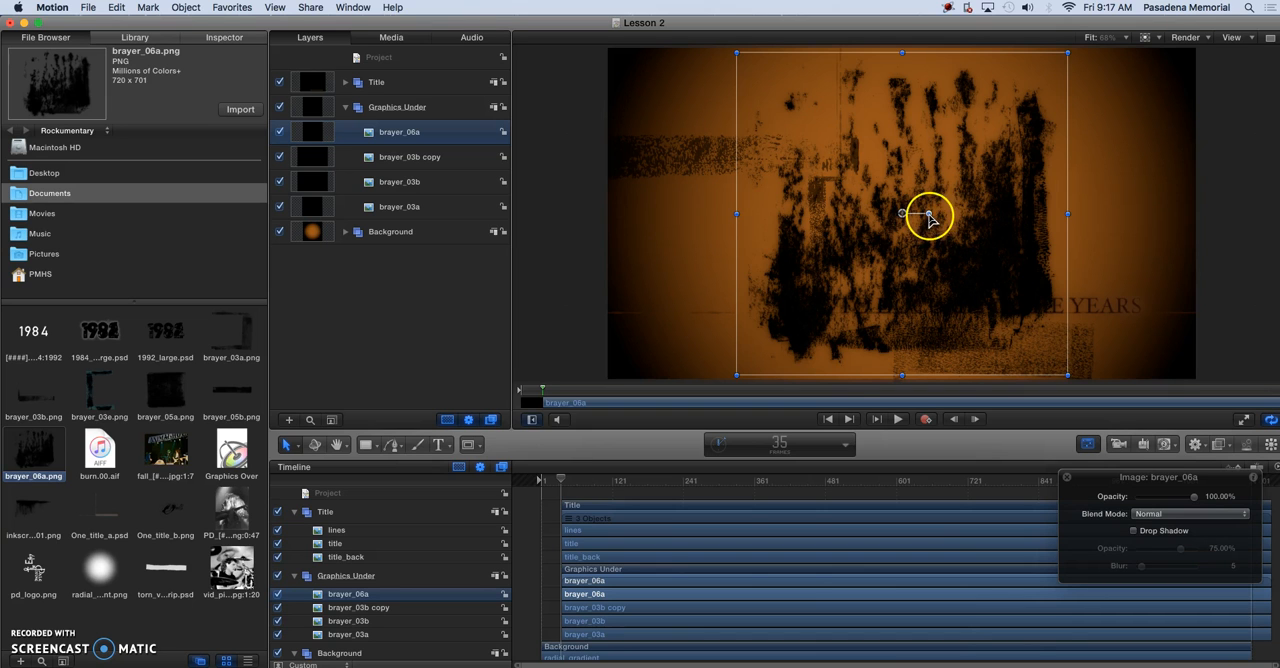
drag(929, 214, 905, 248)
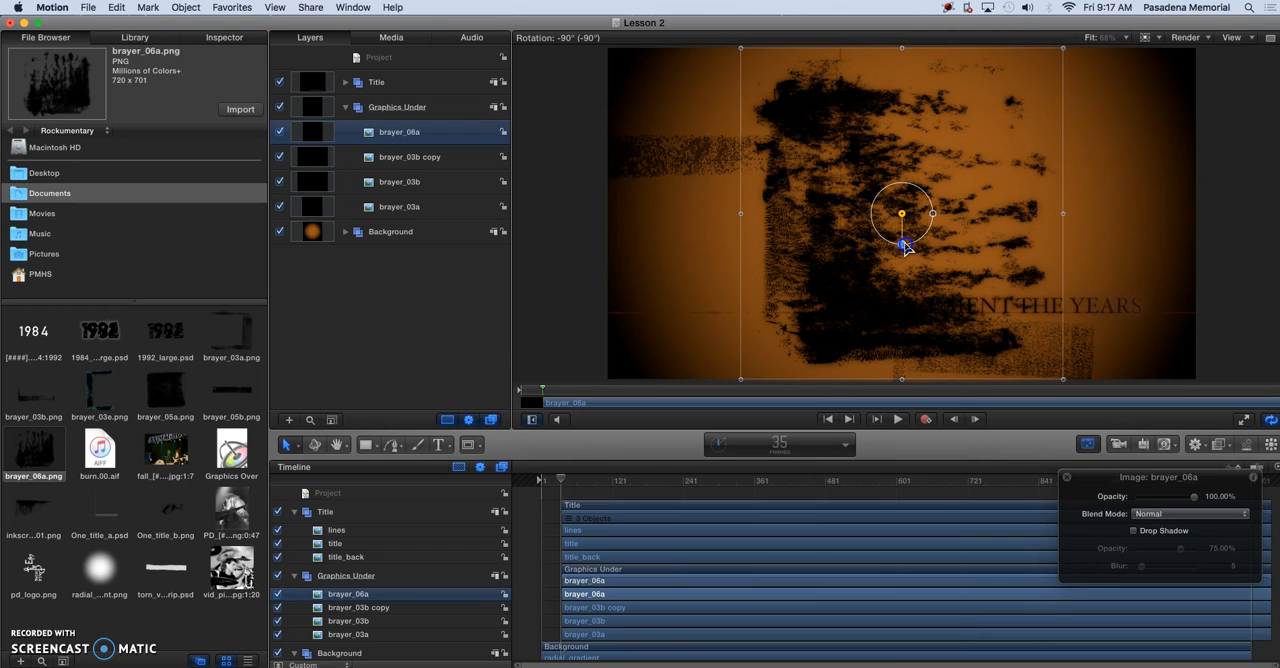
drag(905, 248, 905, 248)
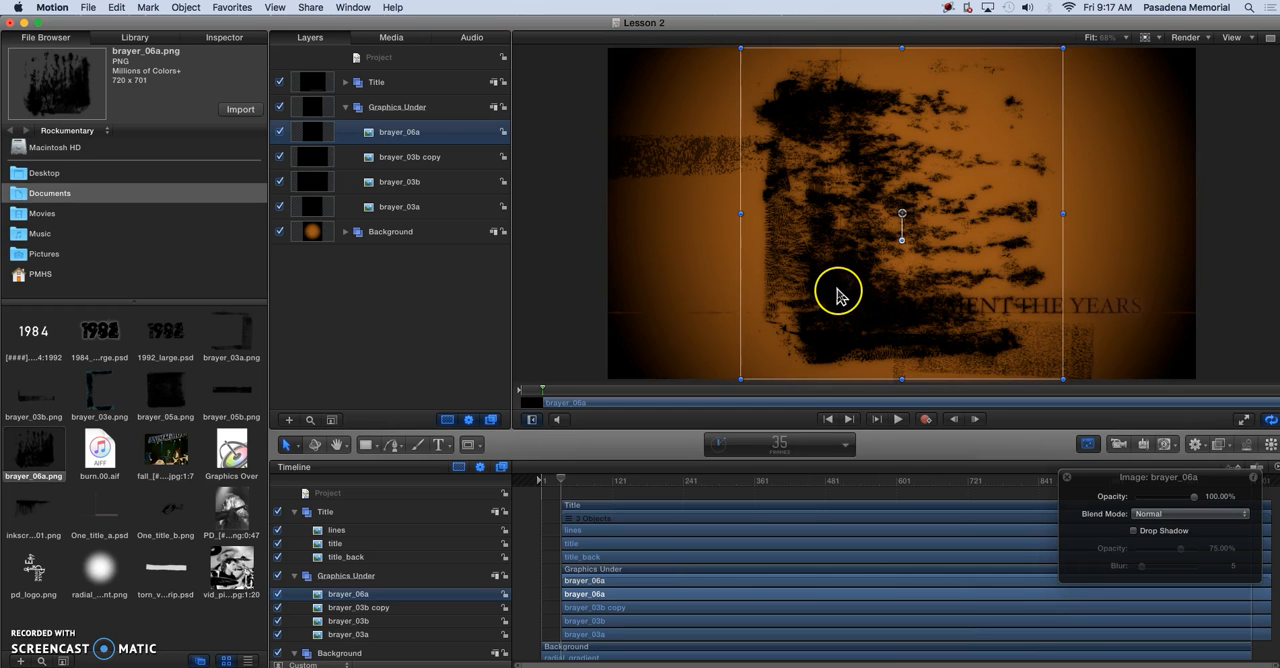
drag(838, 296, 925, 289)
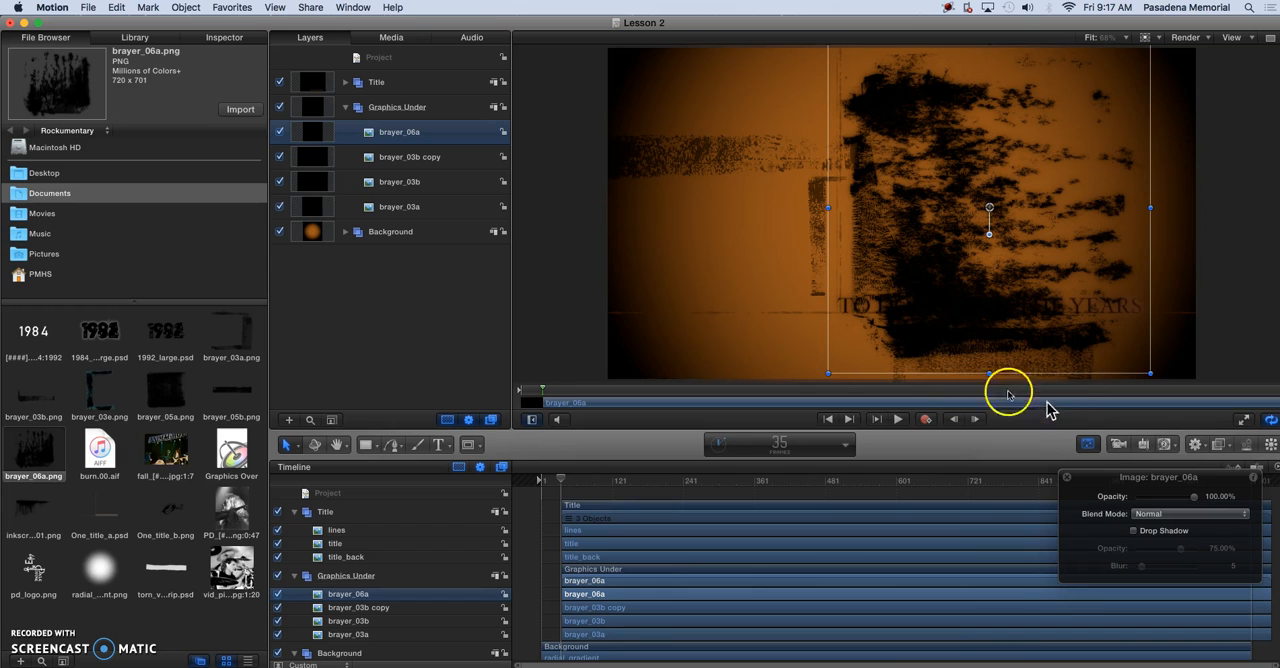
Apply the Colorize color correction filter to brayer_06a
click(1220, 448)
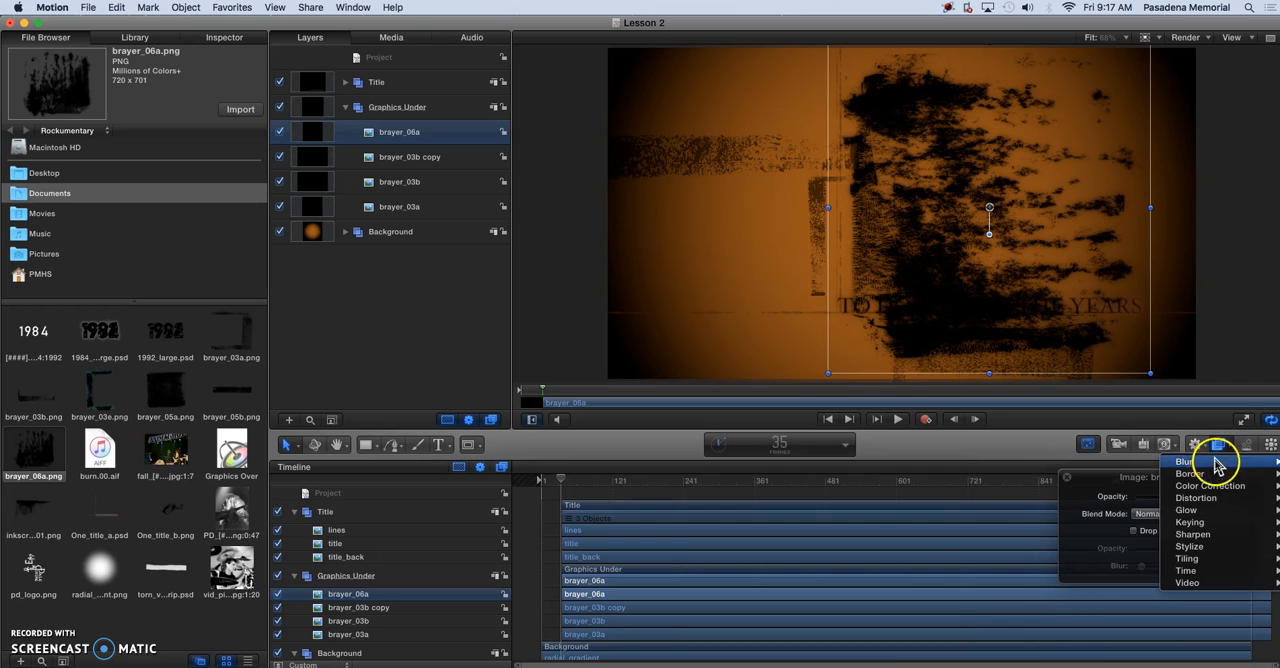
mouse_move(1218, 485)
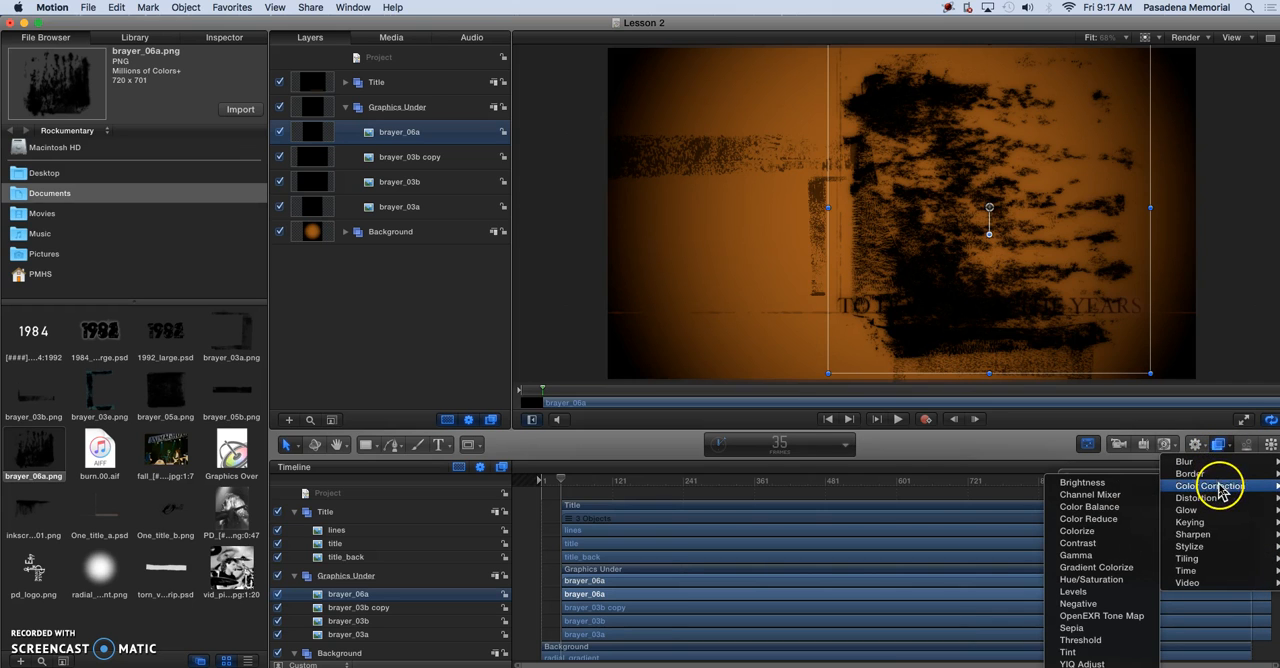
click(1085, 530)
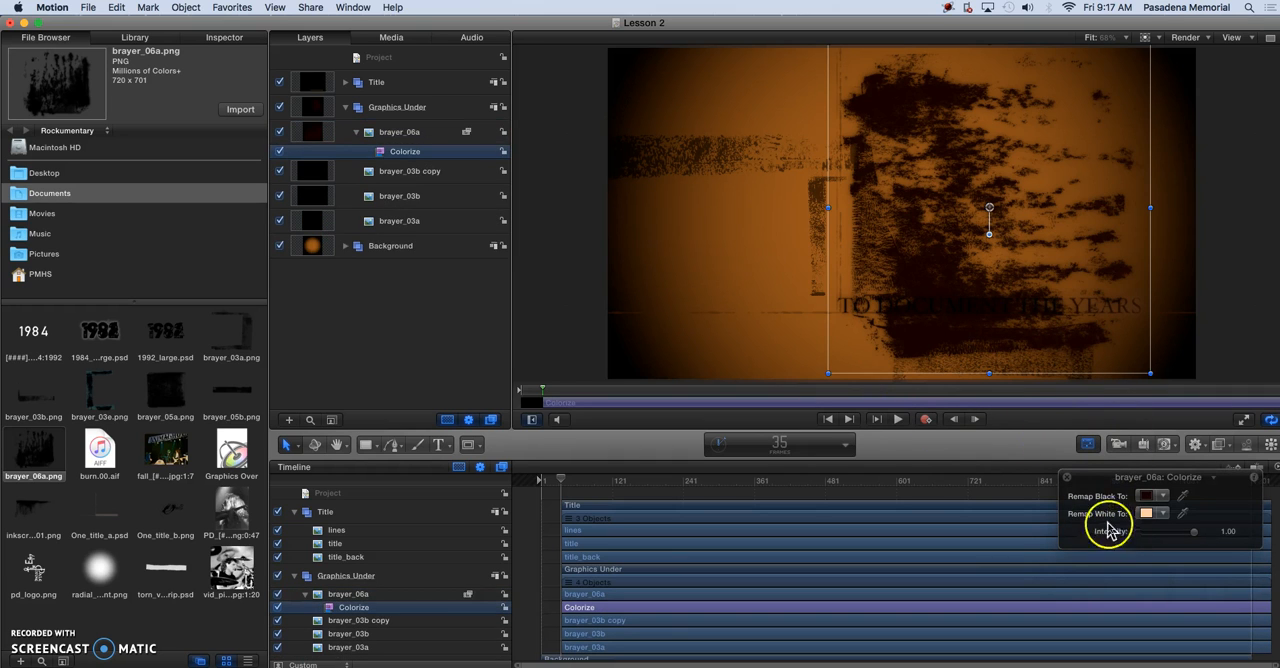
Set the Colorize filter's Remap Black To color to a golden orange
click(1165, 497)
drag(1163, 510, 1176, 522)
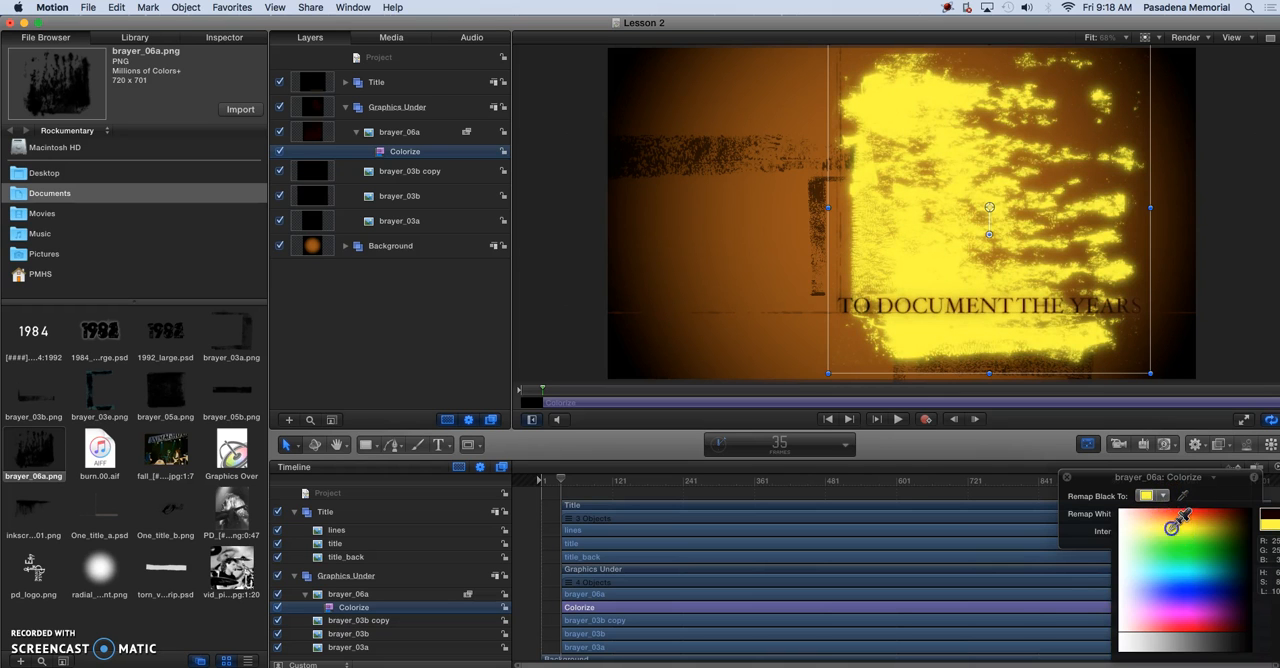
click(1172, 528)
click(1163, 497)
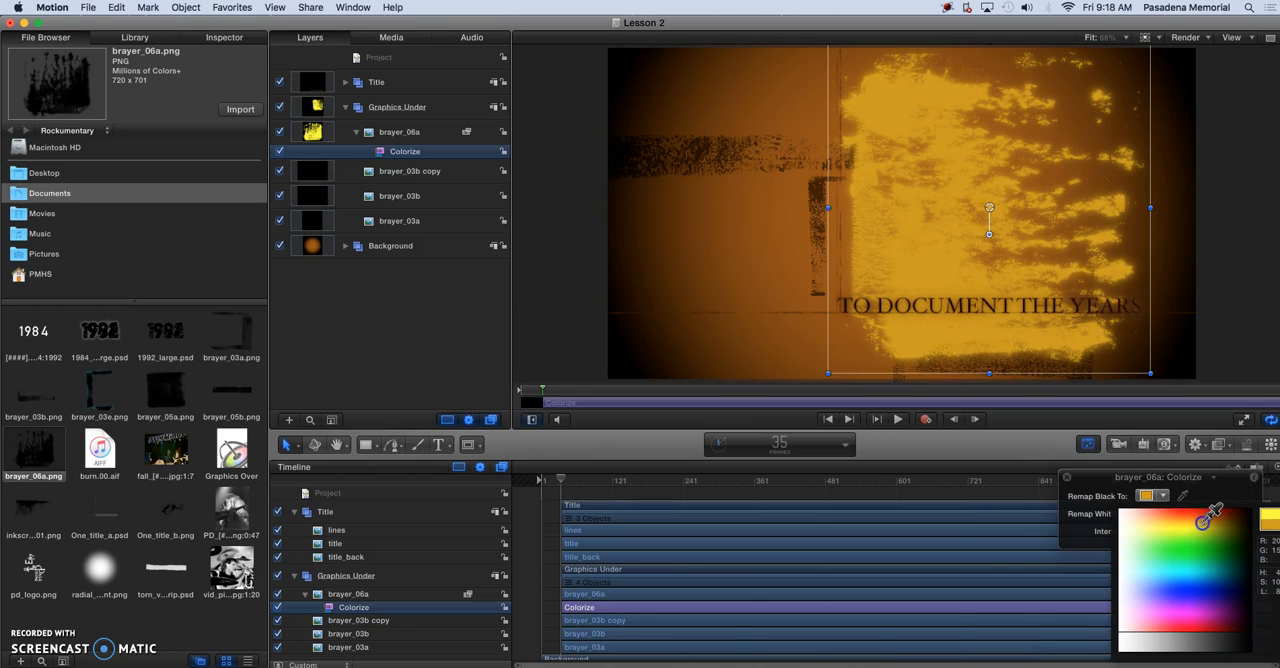
click(1202, 524)
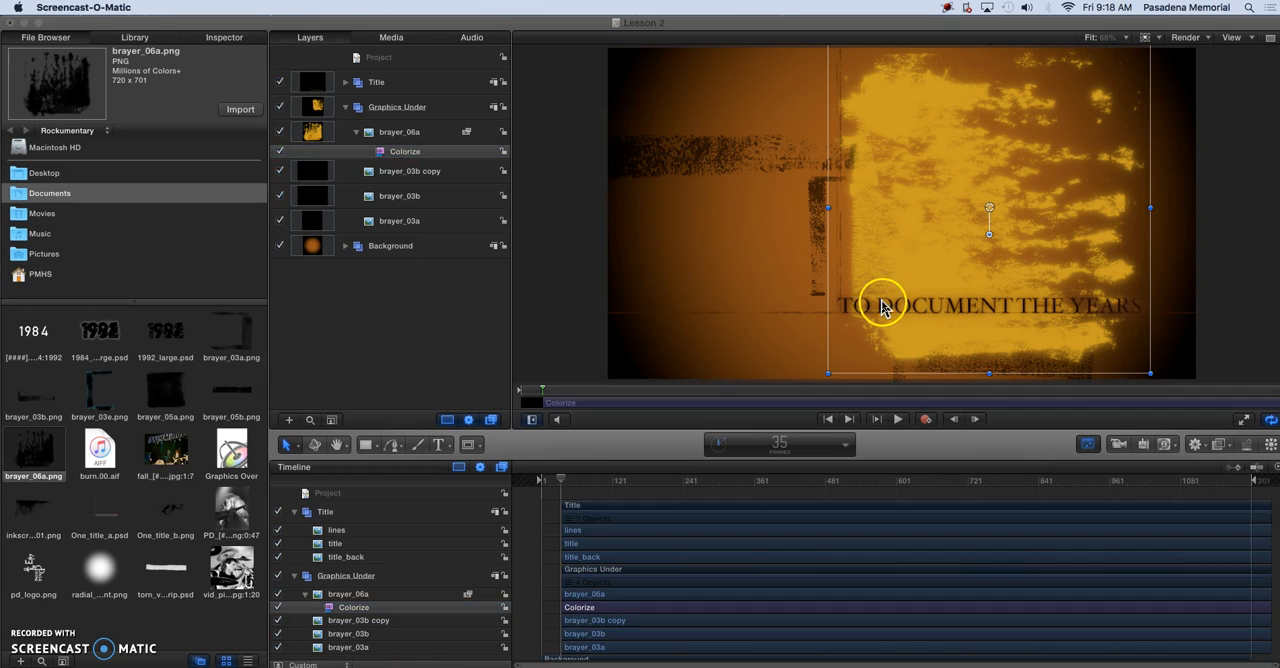
Lower the opacity of the brayer_06a image to about 20%
click(1087, 444)
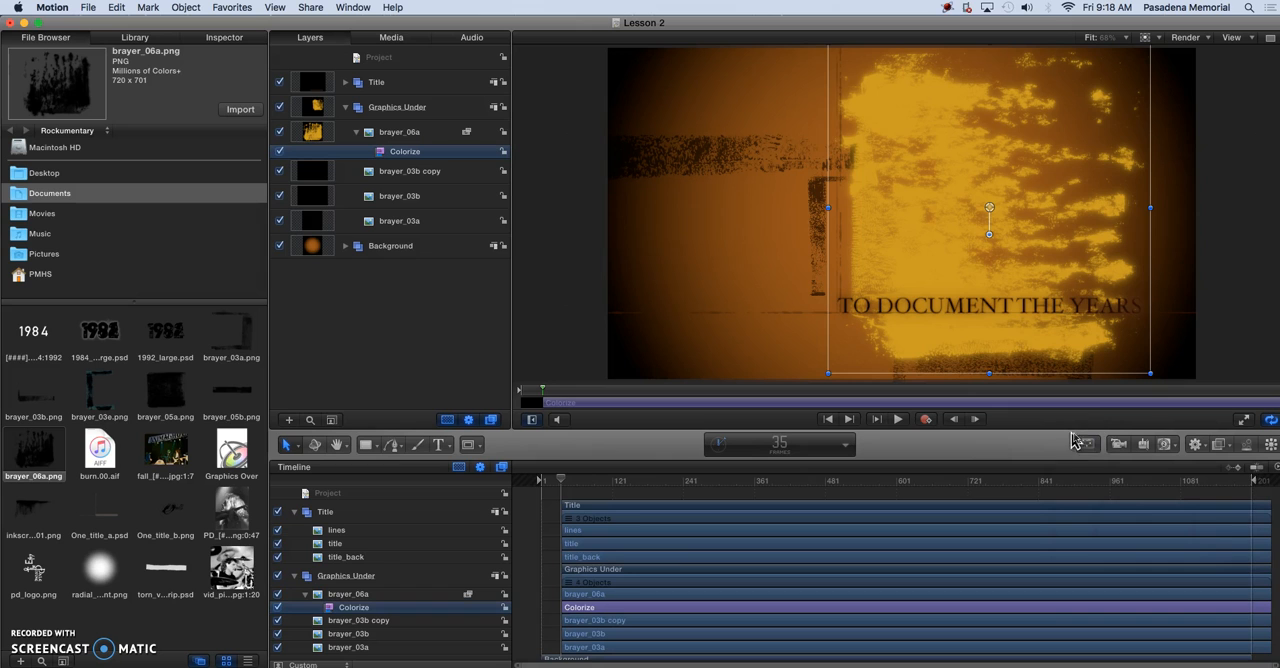
click(1086, 446)
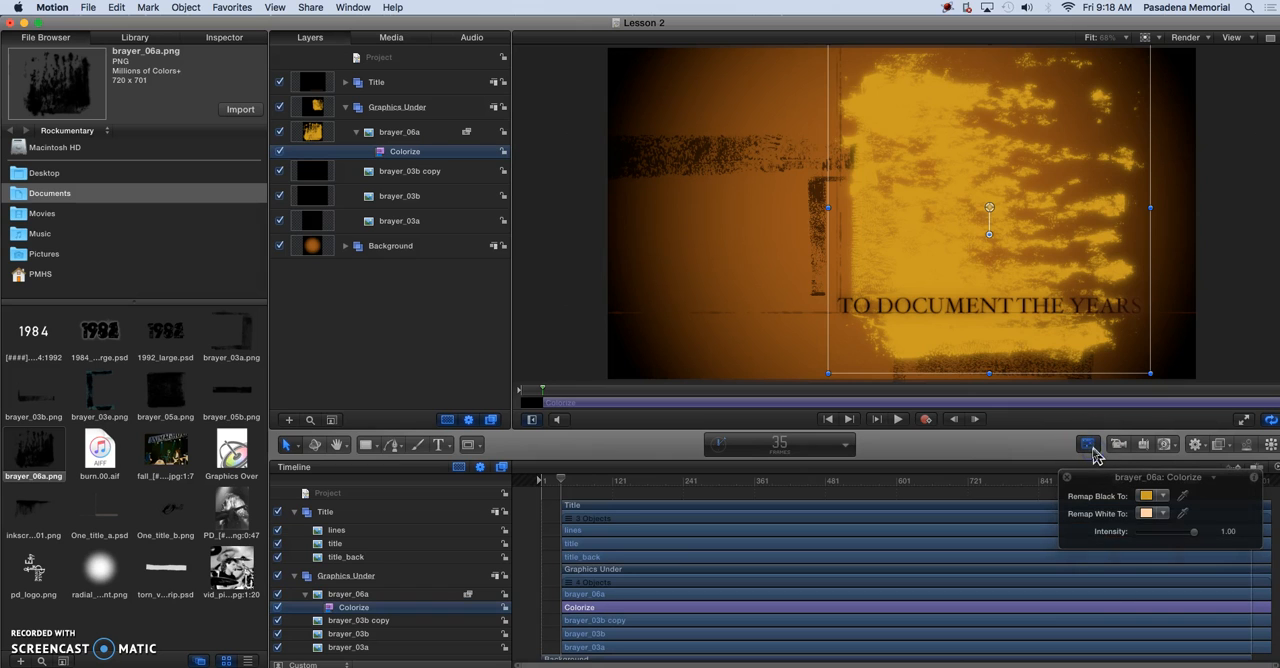
click(400, 132)
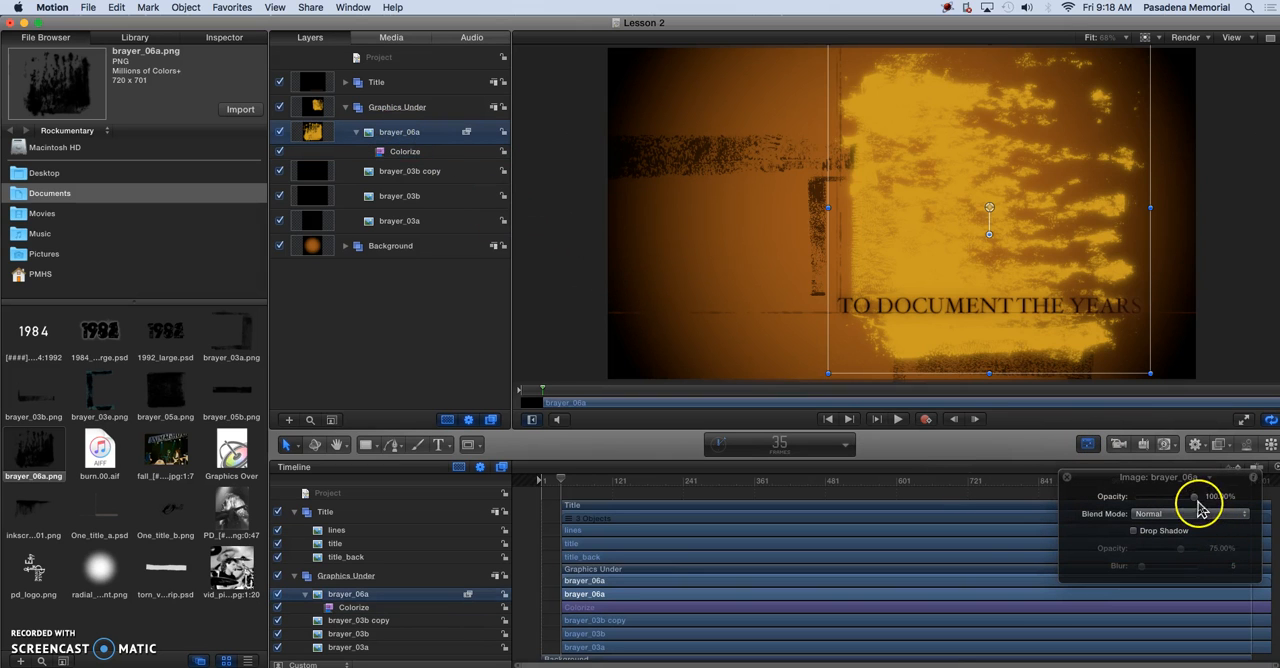
drag(1185, 506, 1177, 506)
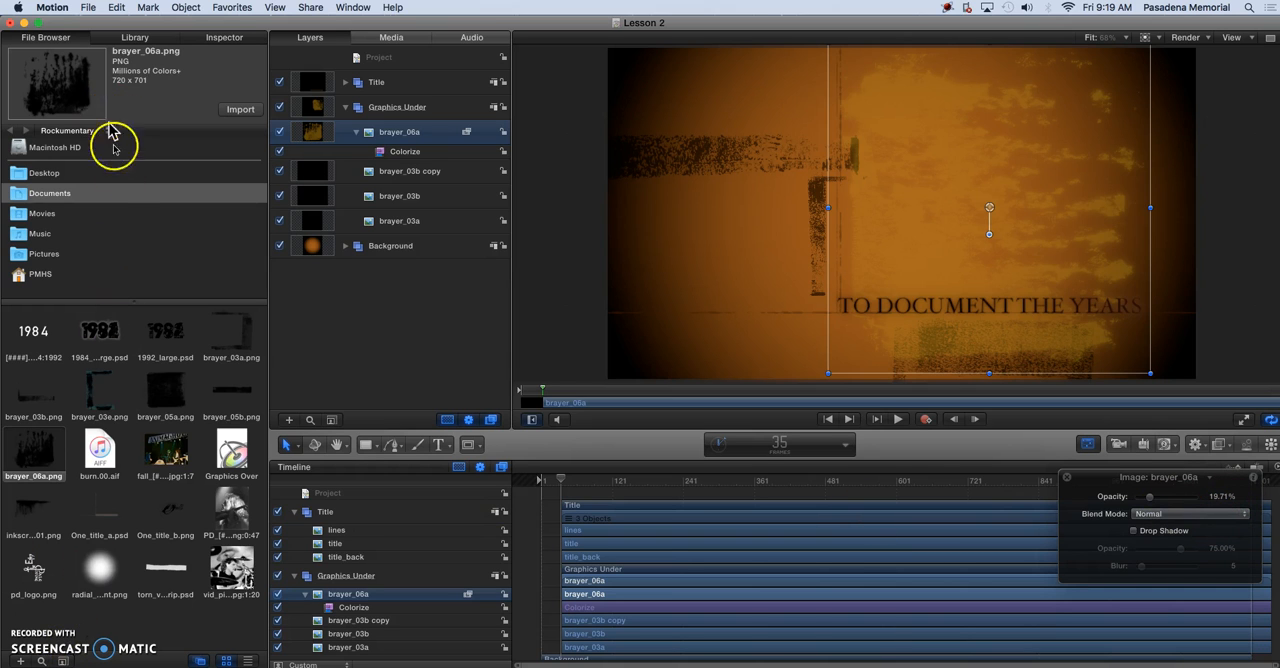
Set the opacity of the brayer_06a image to exactly 20%
click(226, 40)
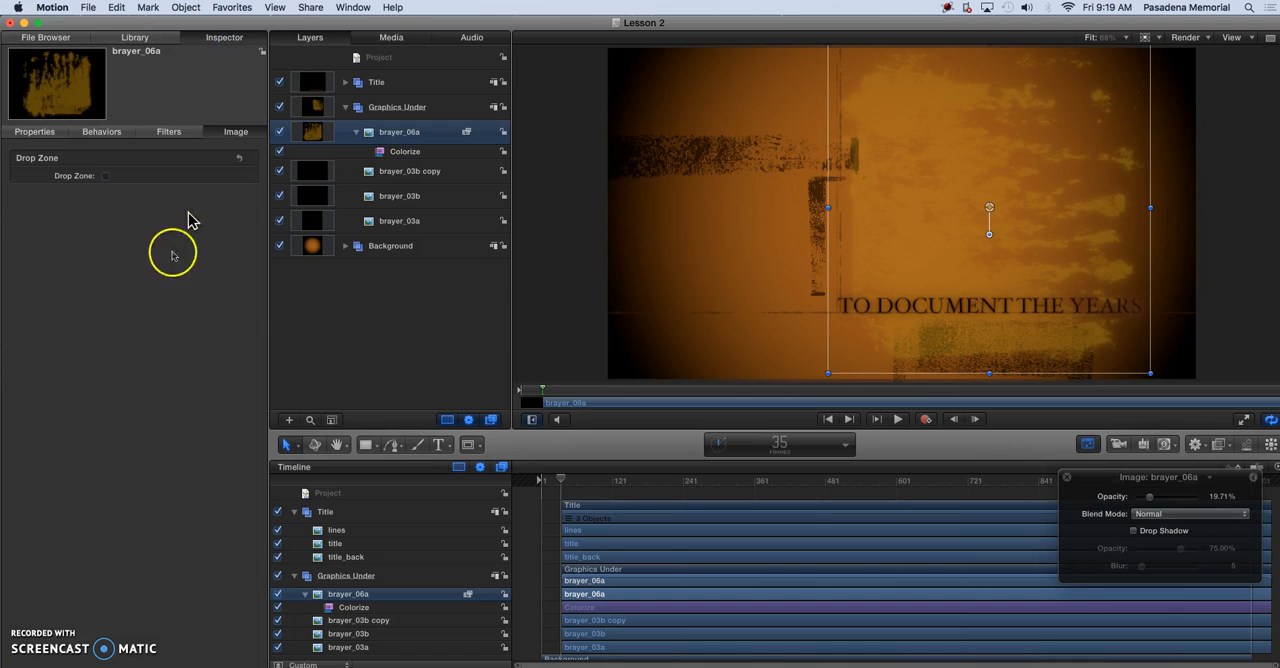
click(35, 138)
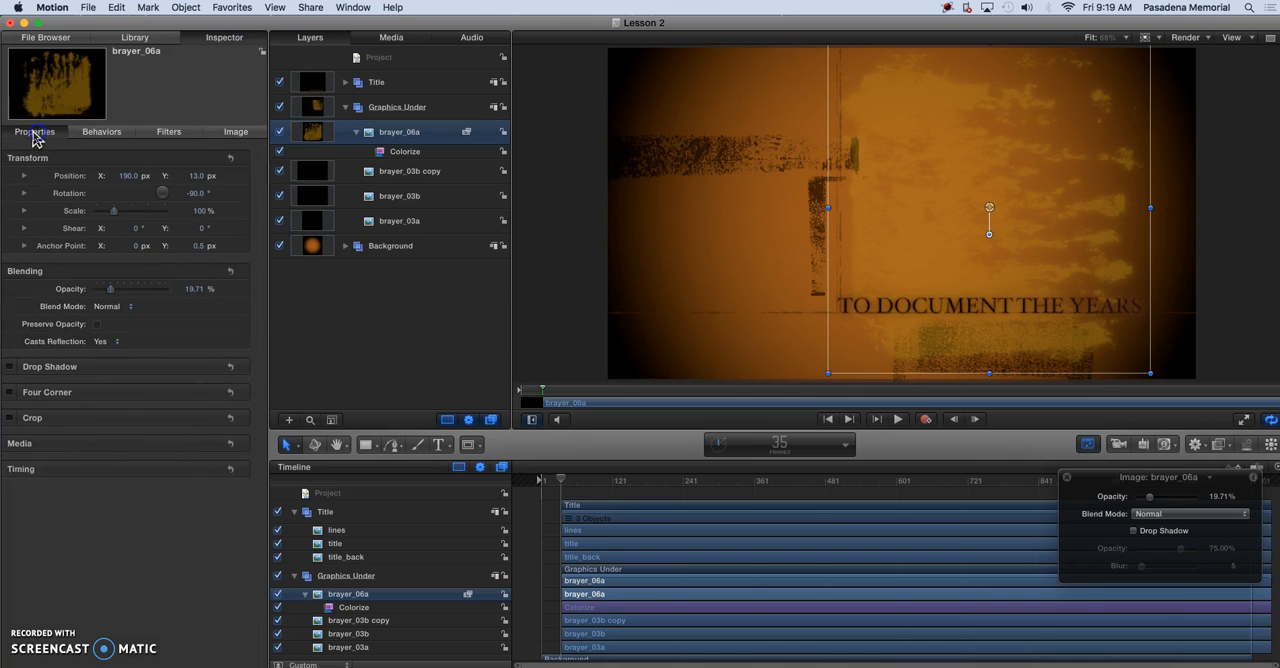
click(207, 296)
click(210, 356)
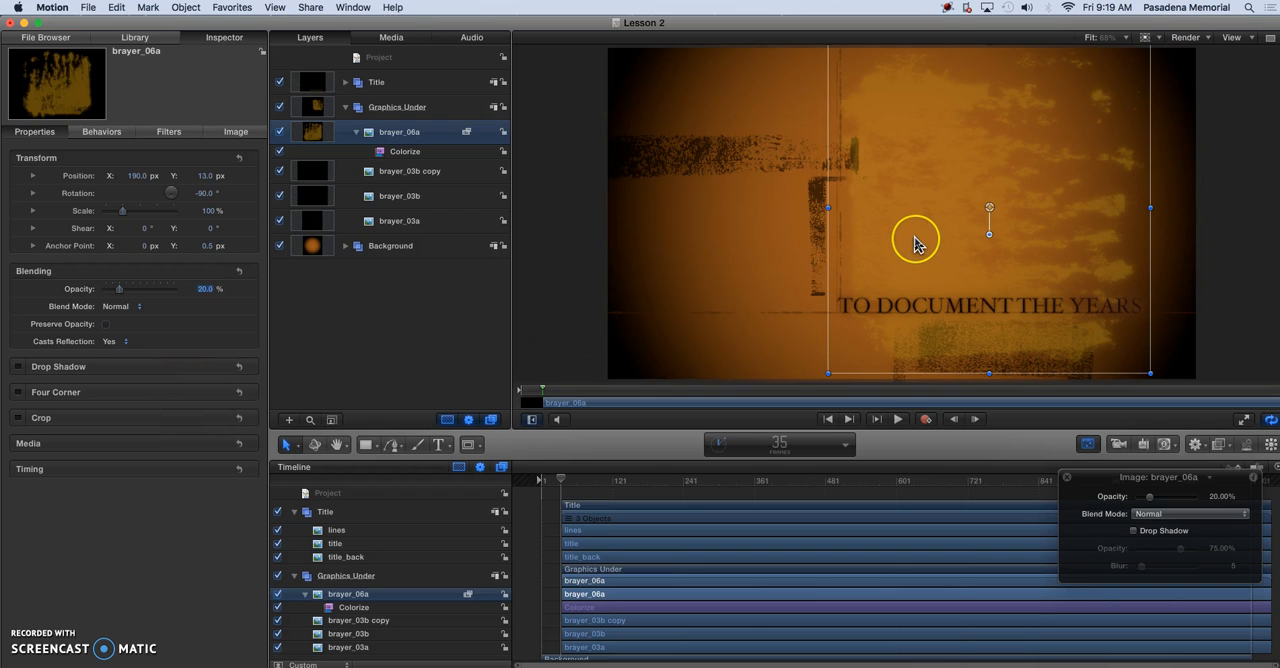
Move brayer_06a up so it ends at the title text, and stretch it to the frame's right edge at about 111% scale
drag(920, 252, 933, 223)
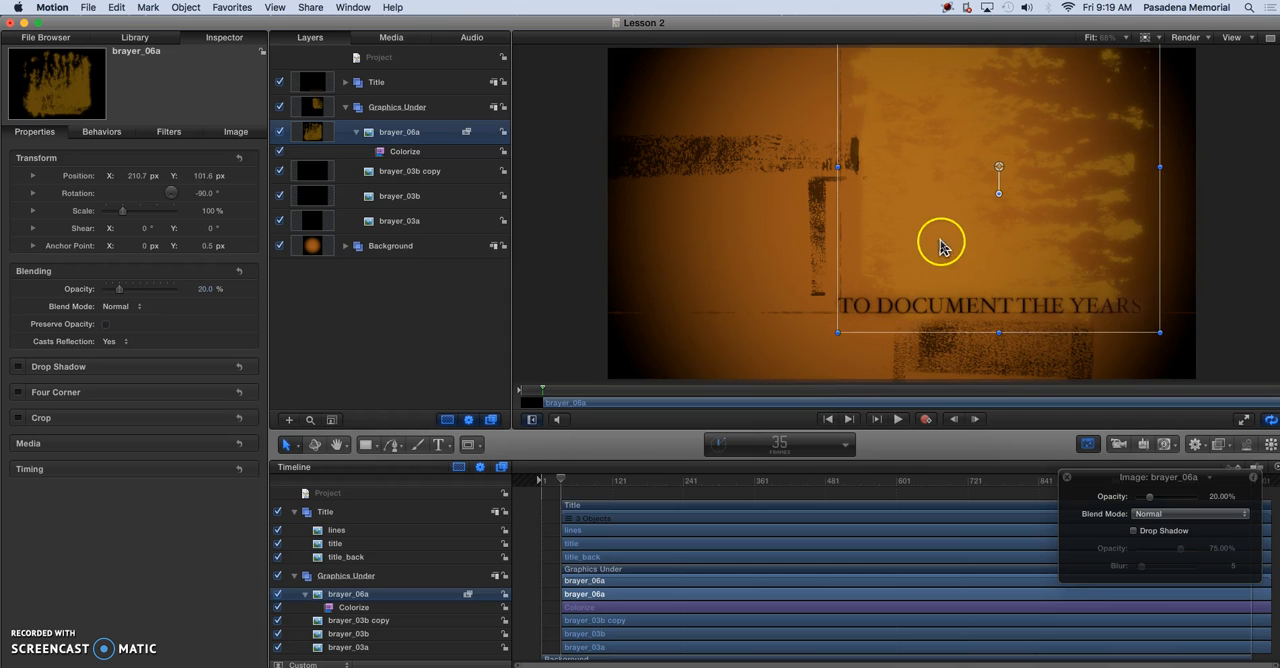
mouse_move(930, 250)
mouse_down()
mouse_move(889, 249)
mouse_move(943, 243)
mouse_move(930, 242)
mouse_up()
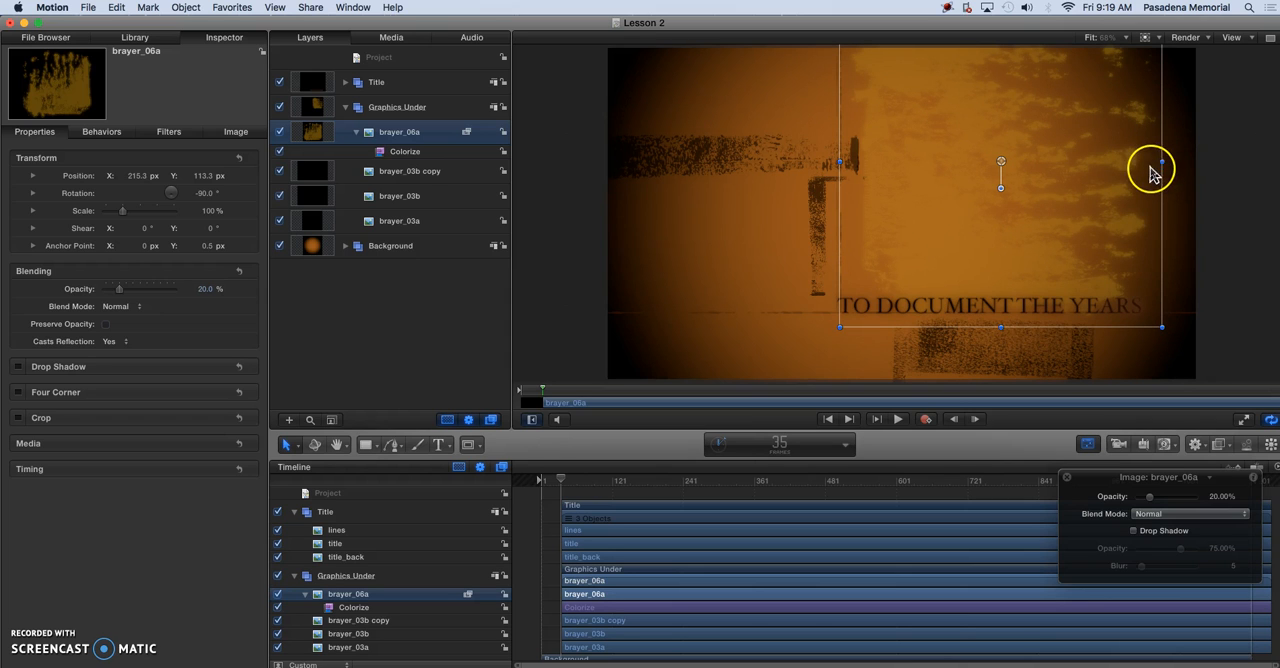
drag(1164, 166, 1201, 166)
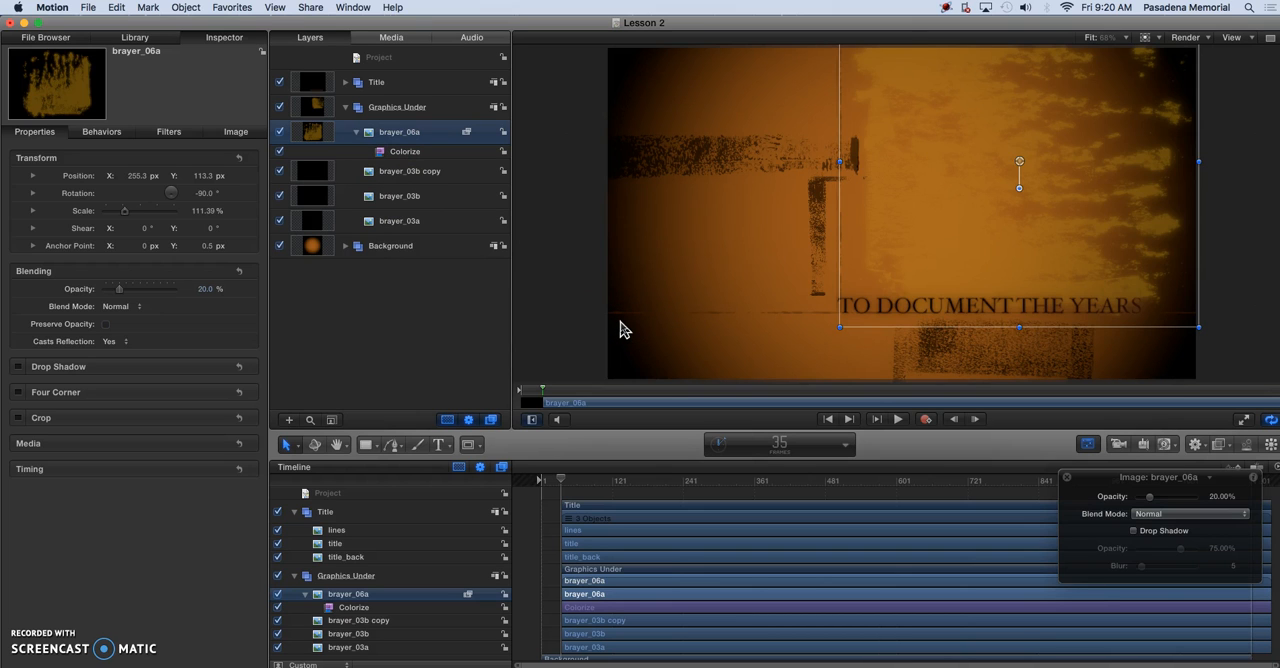
Duplicate brayer_06a, move the copy to the left half of the frame and rotate it 180°
key(super+d)
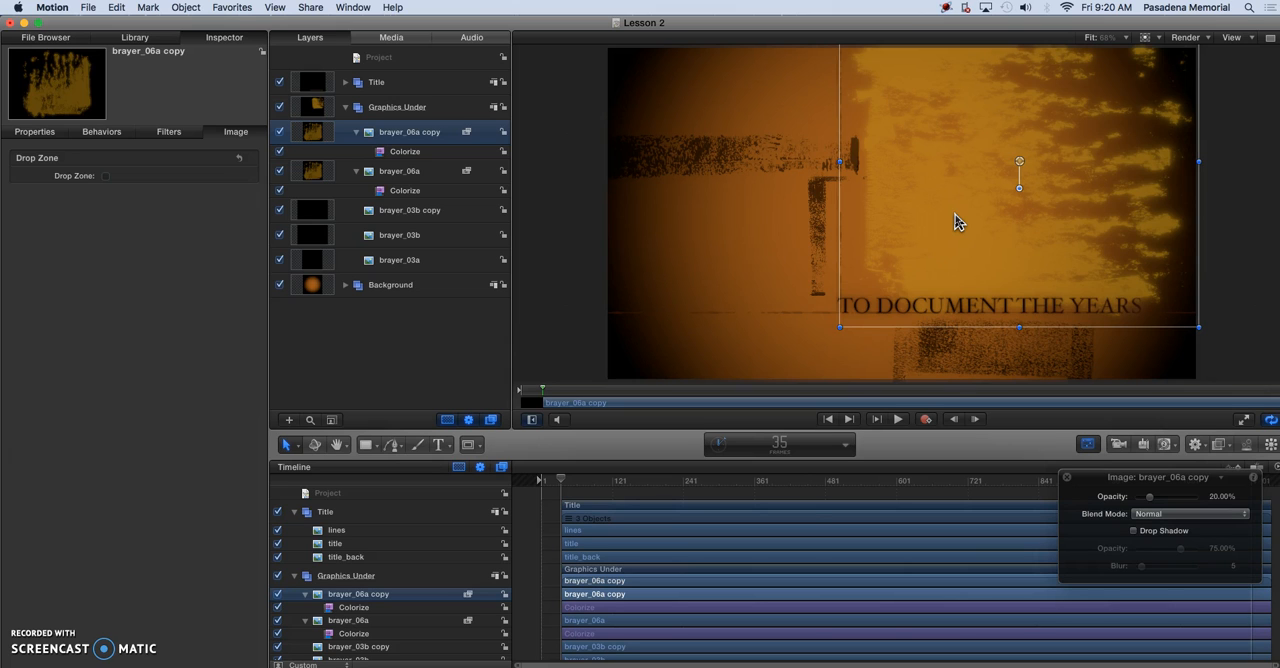
drag(975, 214, 755, 263)
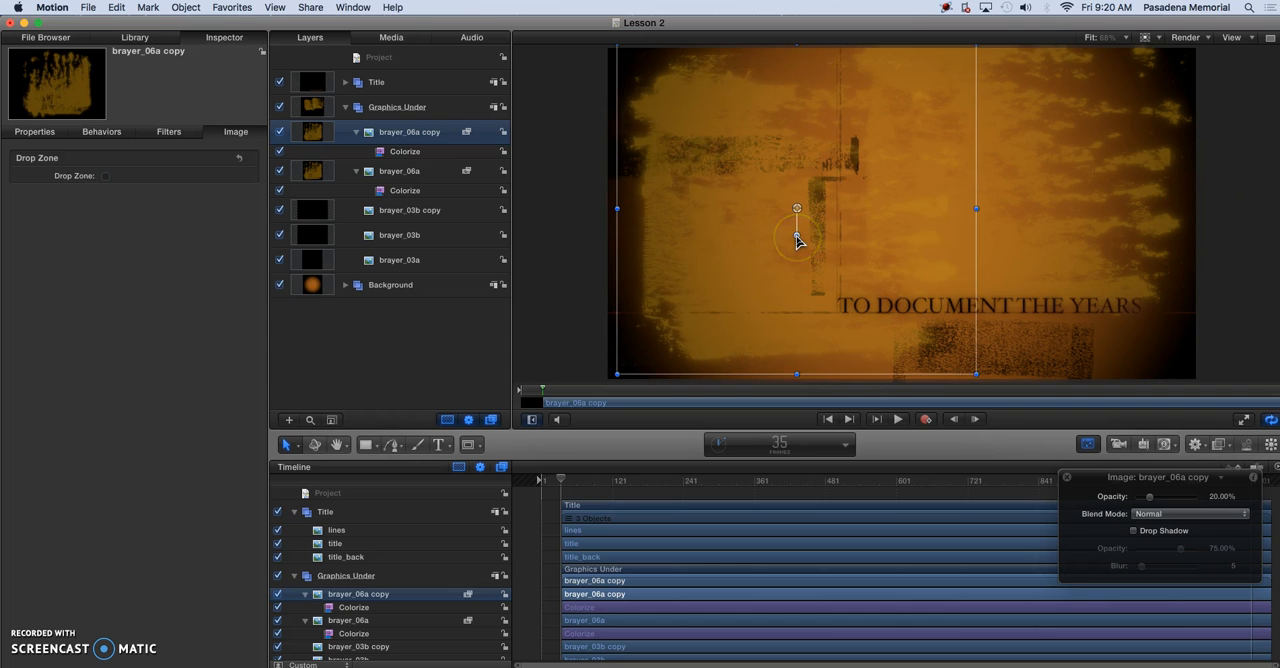
drag(797, 240, 791, 190)
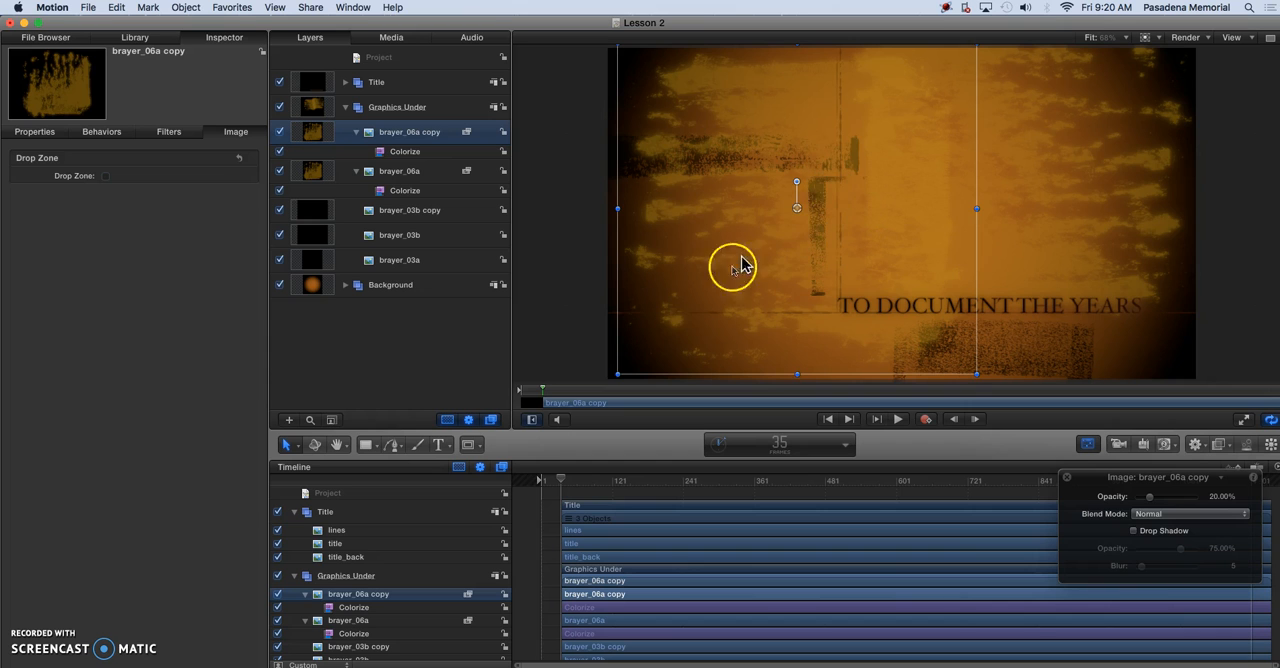
Shrink the brayer_06a copy and fit it between the frame's left edge and the start of the title text
drag(618, 375, 730, 374)
drag(897, 226, 773, 227)
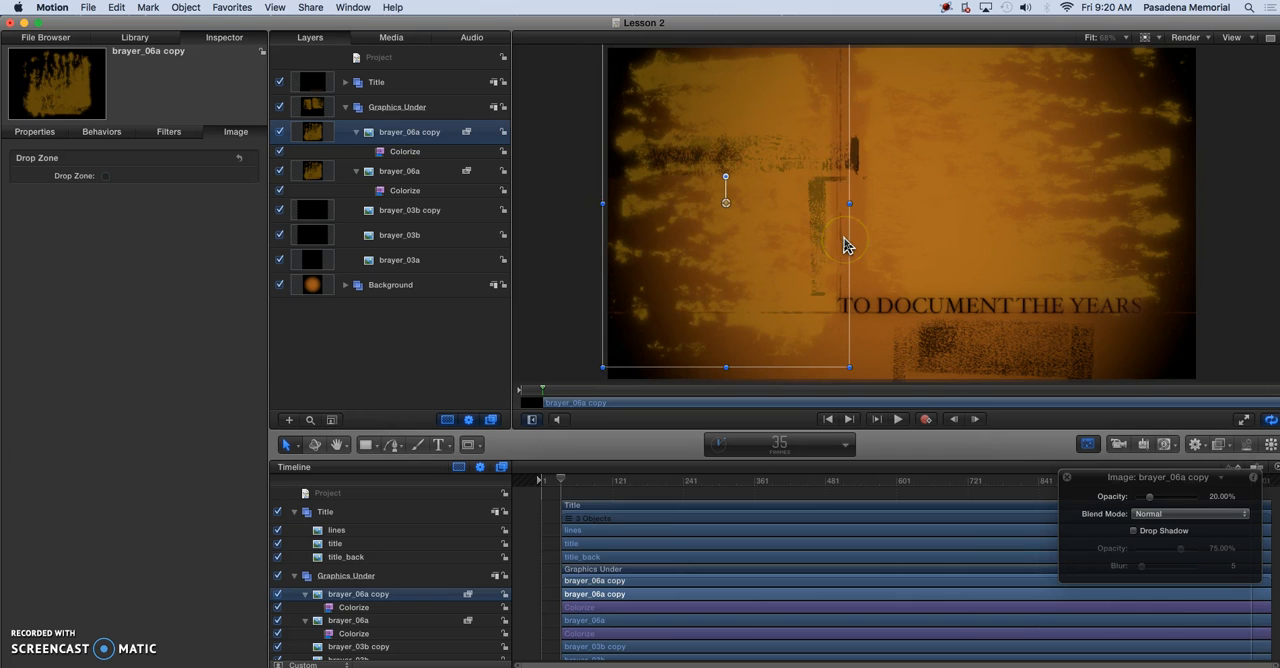
drag(850, 202, 854, 210)
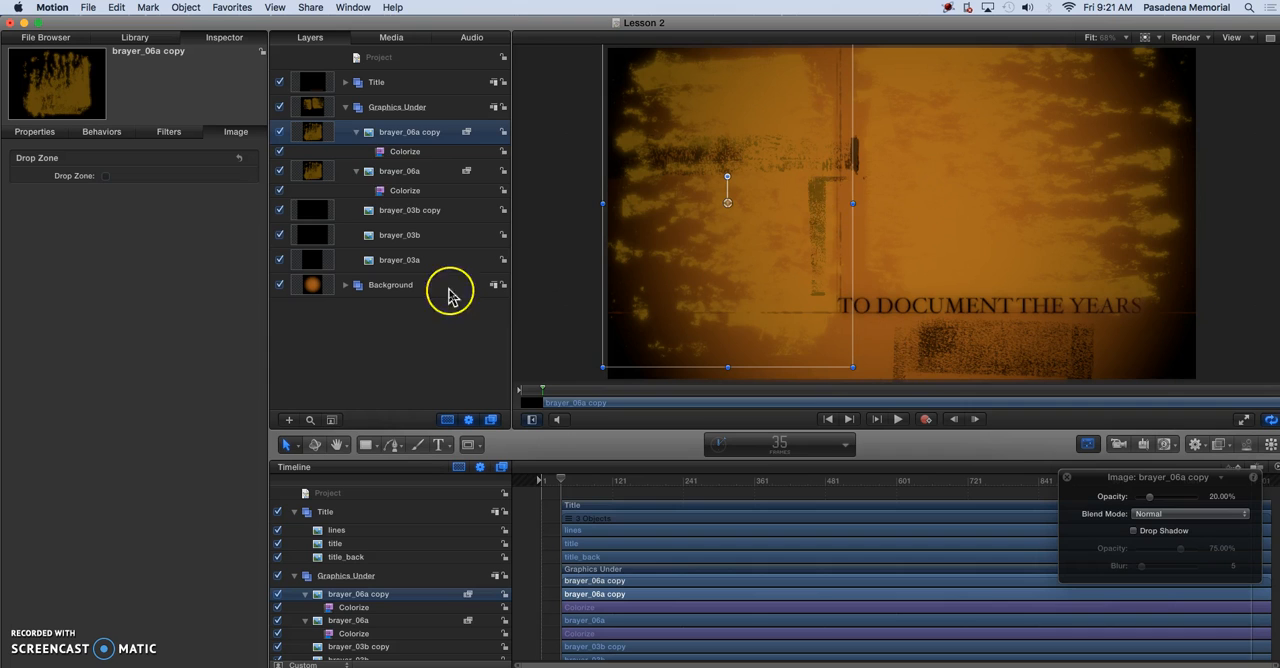
Set Remap Black To in the brayer_06a copy's Colorize filter to a light warm gray
click(400, 153)
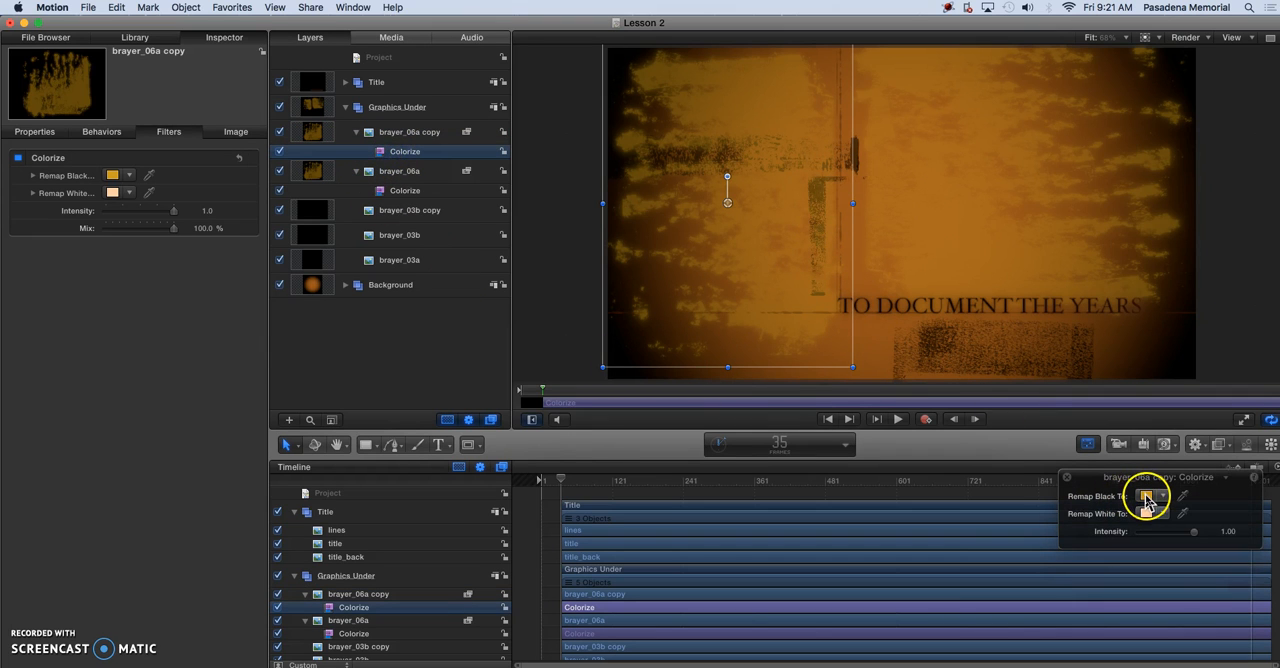
click(1146, 498)
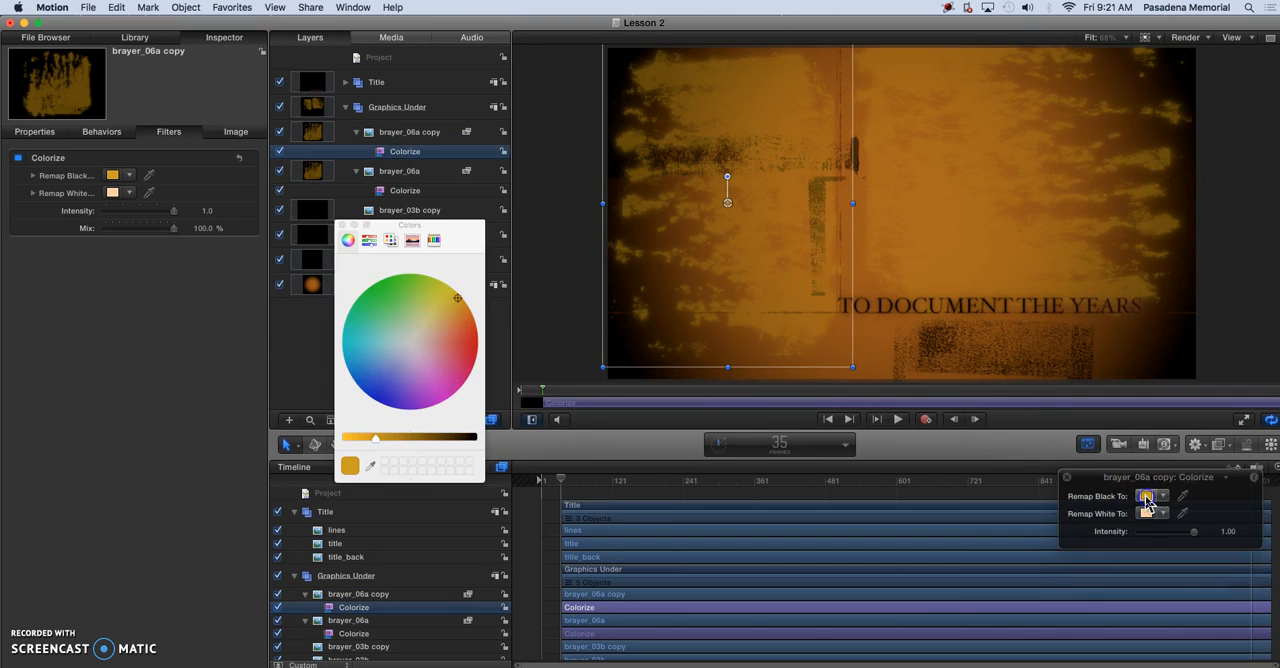
click(415, 350)
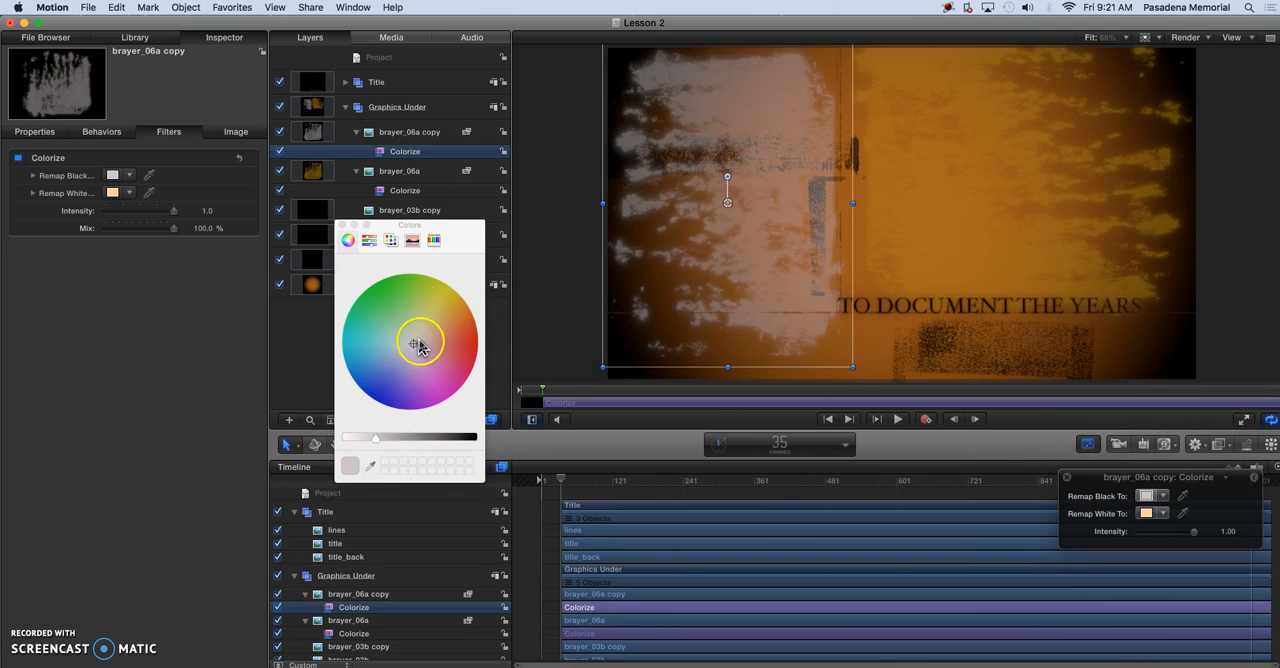
mouse_move(413, 345)
mouse_down()
mouse_move(437, 323)
mouse_move(400, 331)
mouse_move(416, 348)
mouse_up()
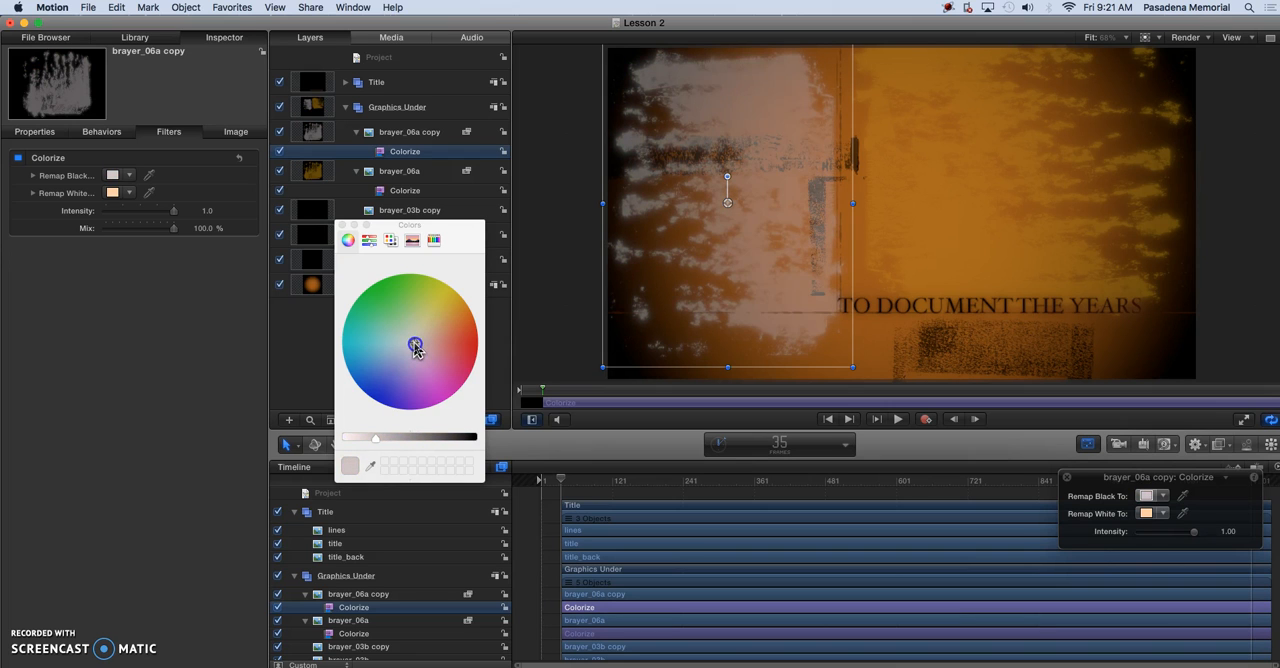
click(374, 456)
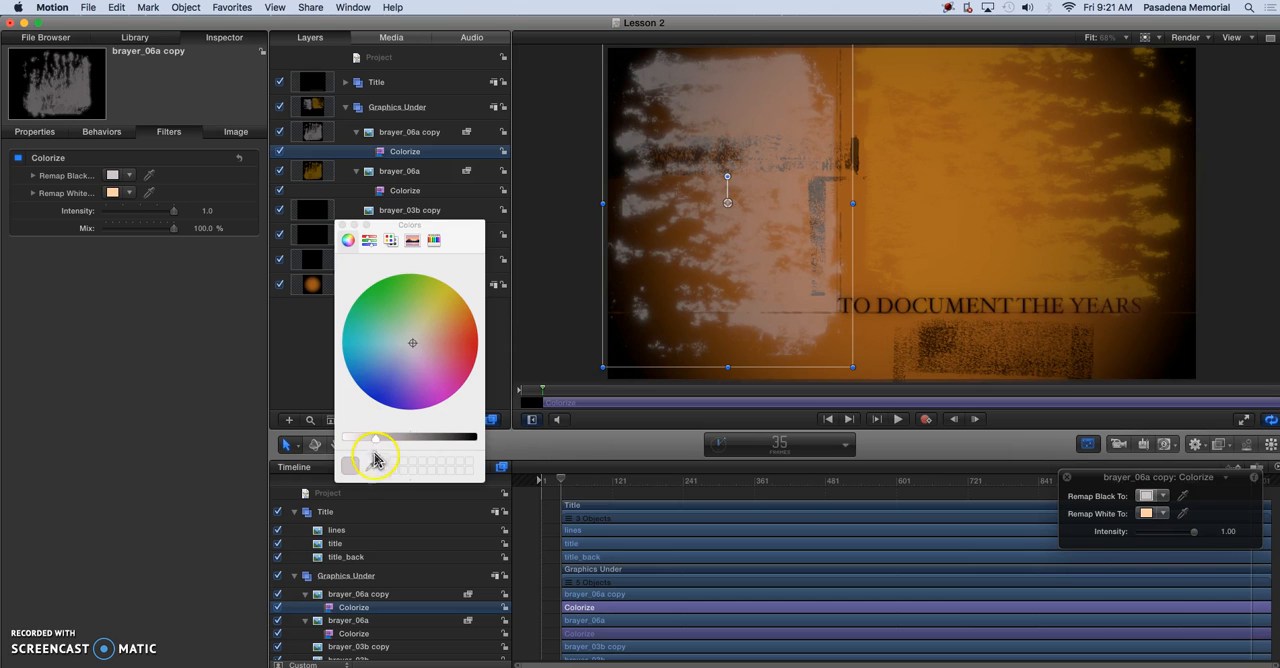
mouse_move(368, 443)
mouse_down()
mouse_move(354, 443)
mouse_move(425, 443)
mouse_move(360, 445)
mouse_move(403, 444)
mouse_move(380, 448)
mouse_up()
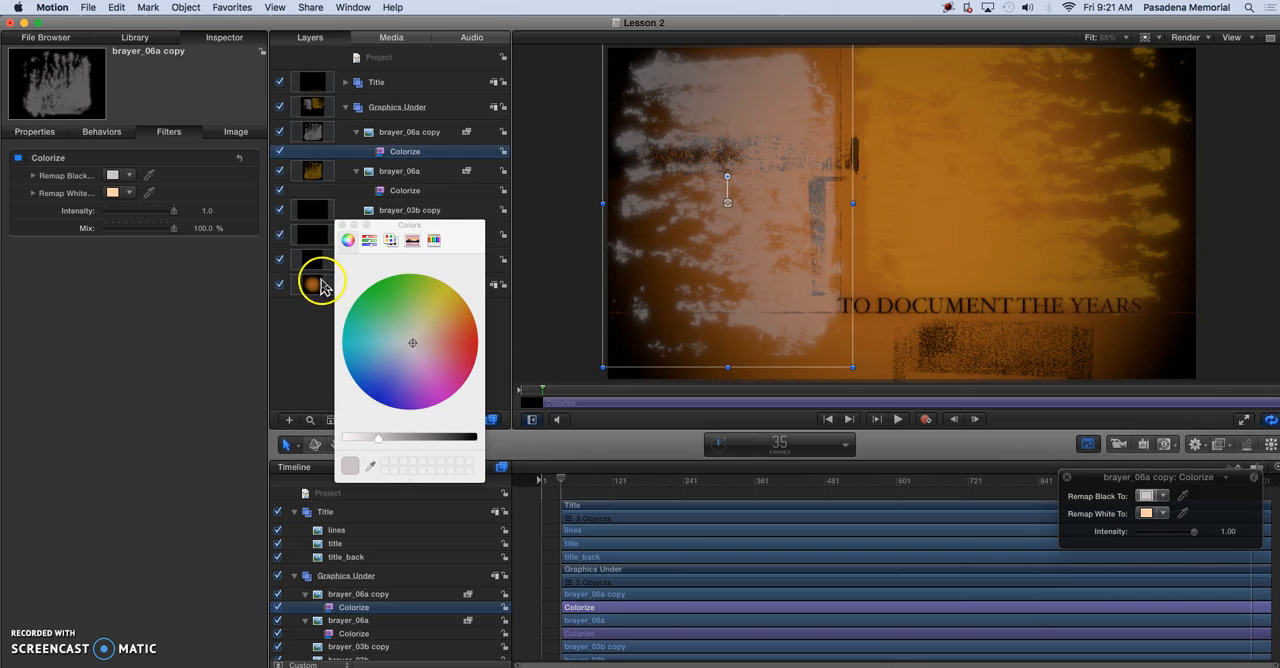
click(342, 228)
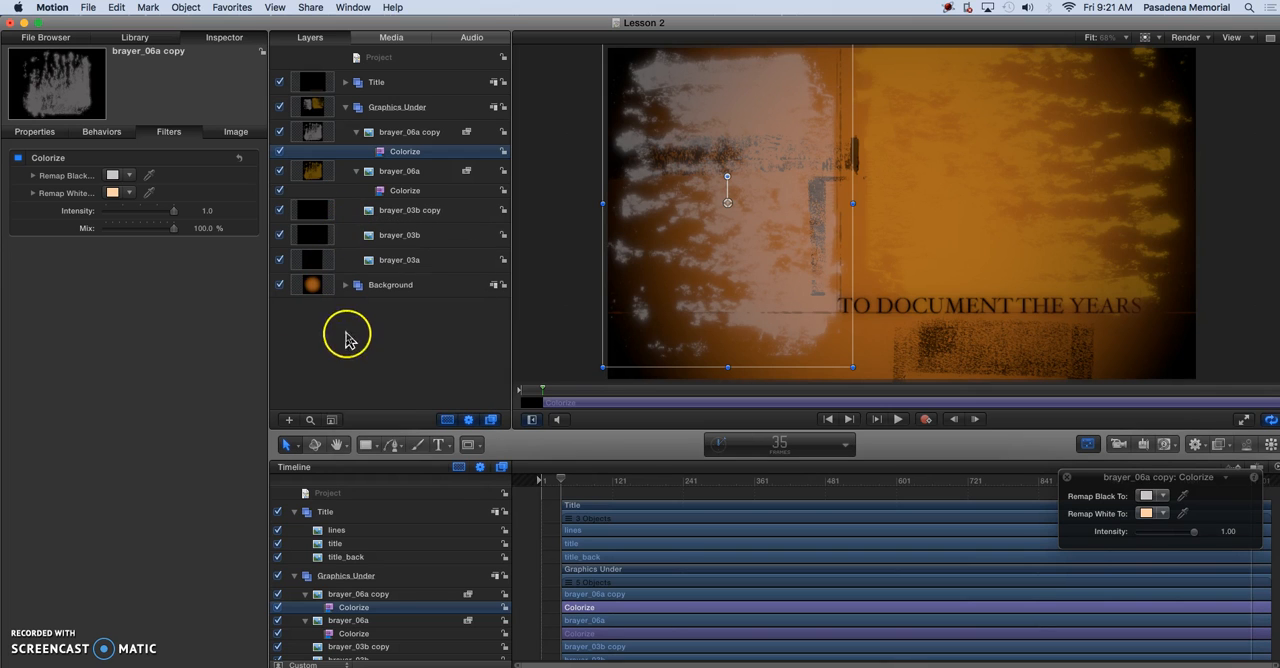